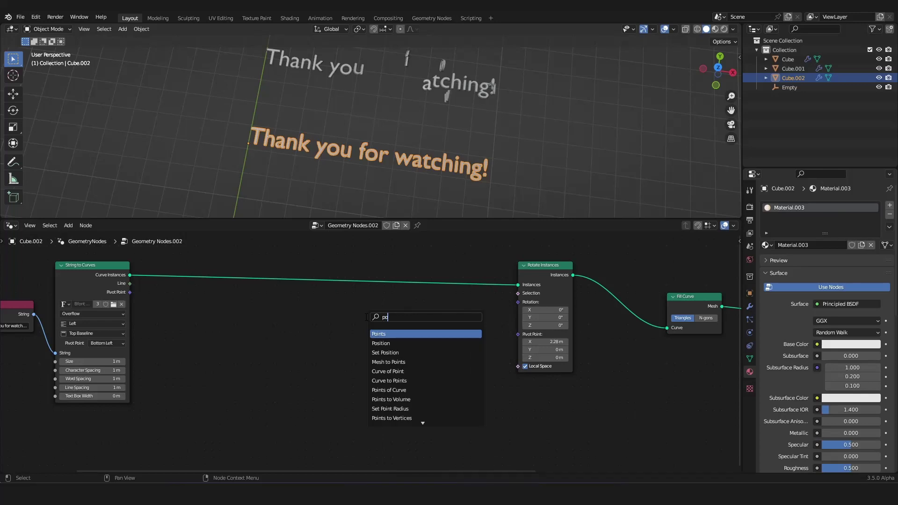
- Add Position and Separate XYZ nodes, linking Position into Separate XYZ's Vector input
left_click(381, 342)
left_click(297, 360)
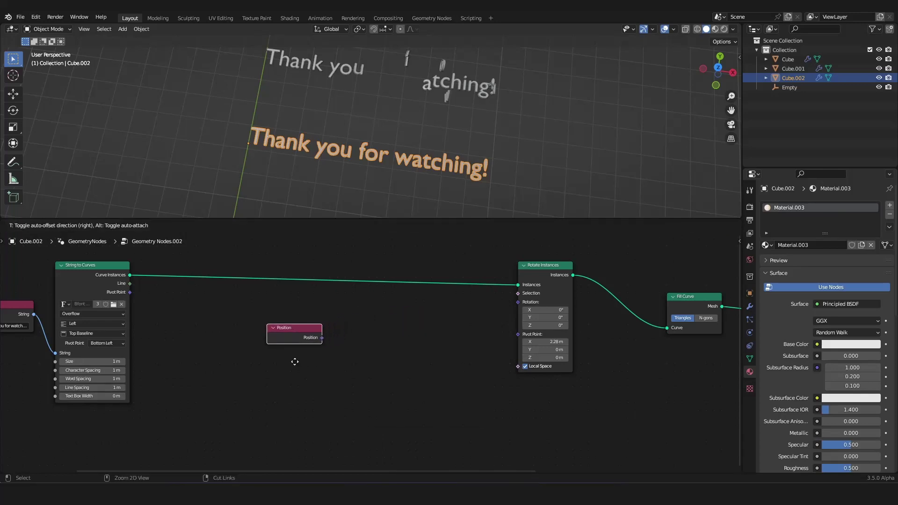
key("shift+a")
left_click(369, 310)
type("c")
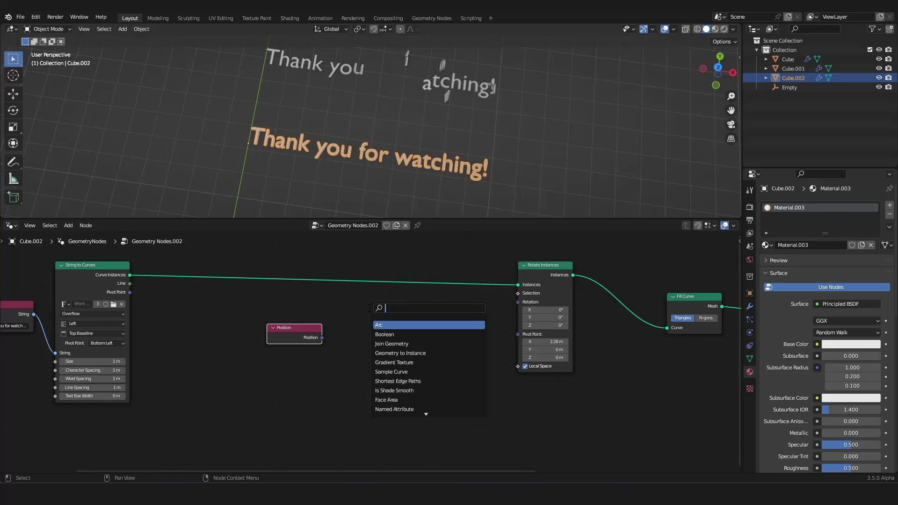
key("Return")
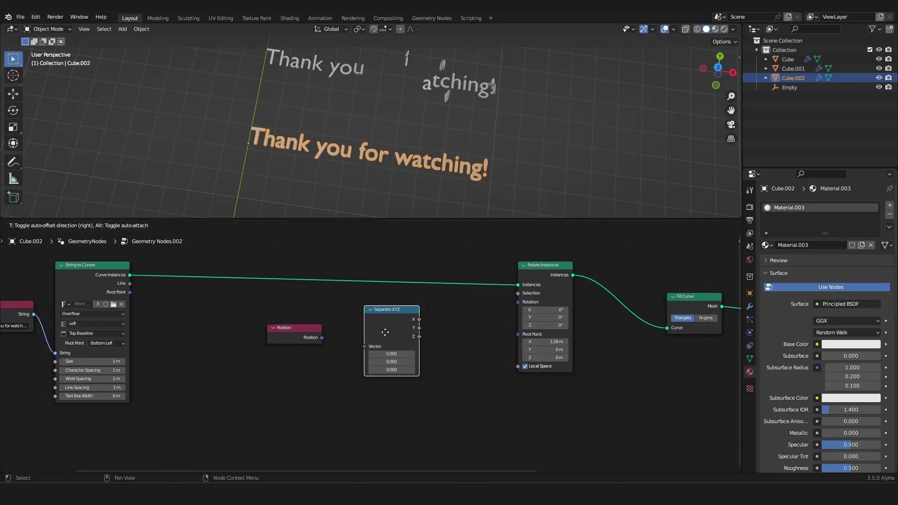
left_click(373, 351)
left_click_drag(317, 339, 270, 362)
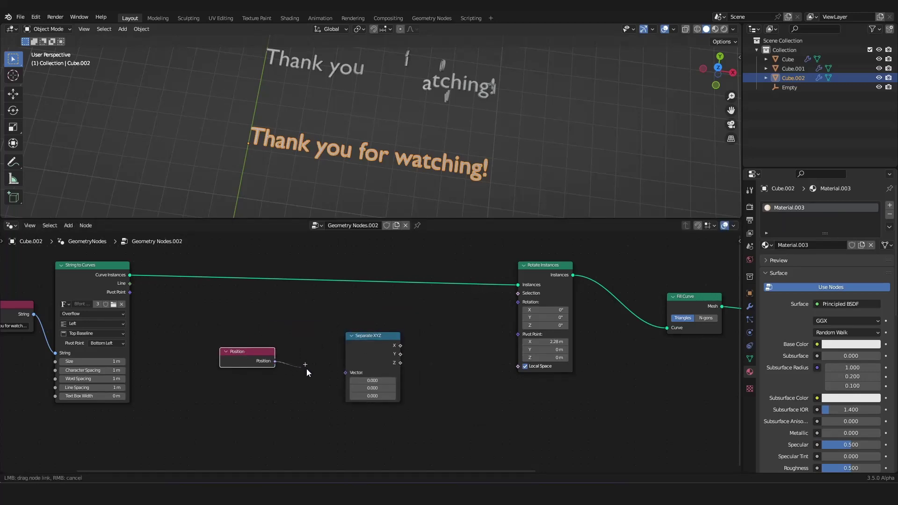
left_click_drag(344, 377, 250, 367)
left_click_drag(325, 340, 277, 364)
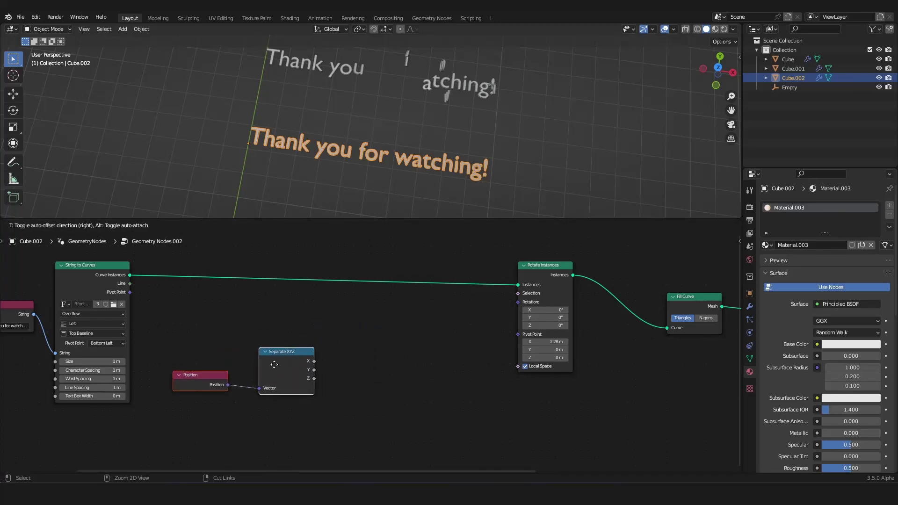
- Add a Combine XYZ node and pull Rotate Instances out of the chain
key("shift+a")
type("comb")
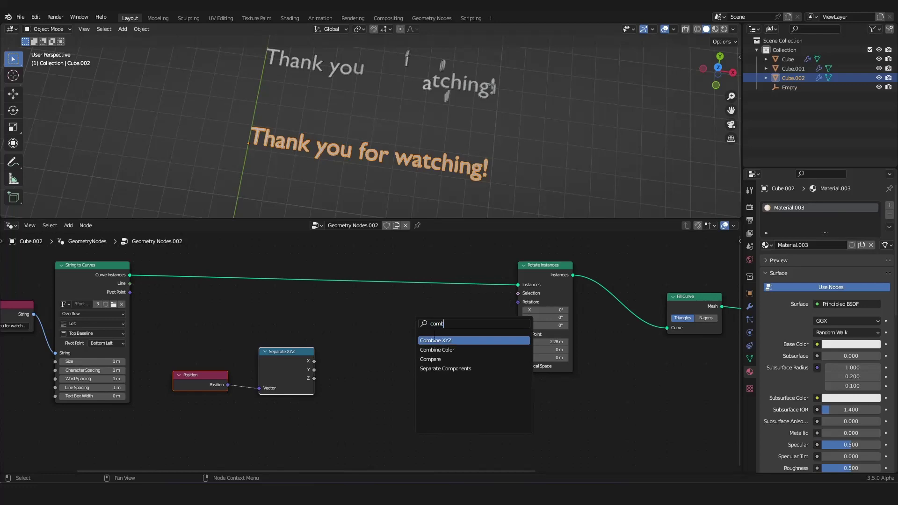
left_click(434, 340)
left_click(421, 345)
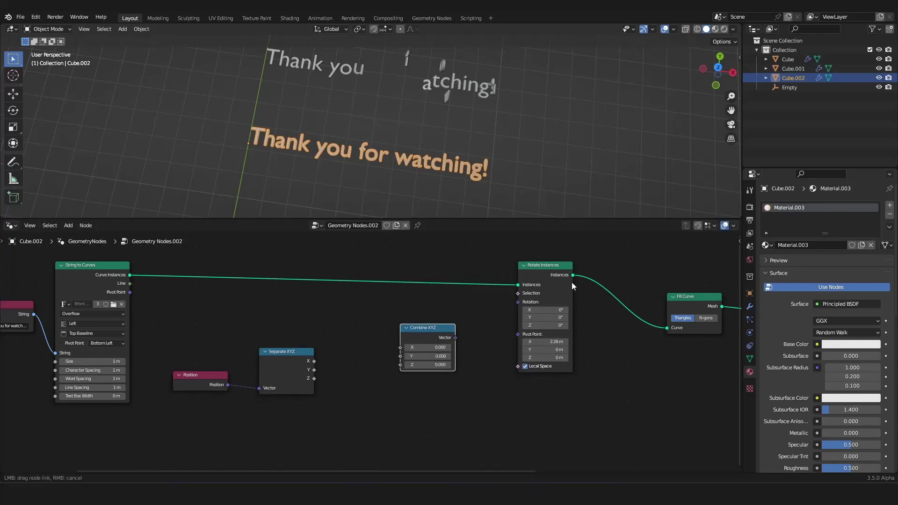
left_click_drag(548, 271, 544, 350, "alt")
- Delete Rotate Instances and insert a Translate Instances node before Fill Curve
key("x")
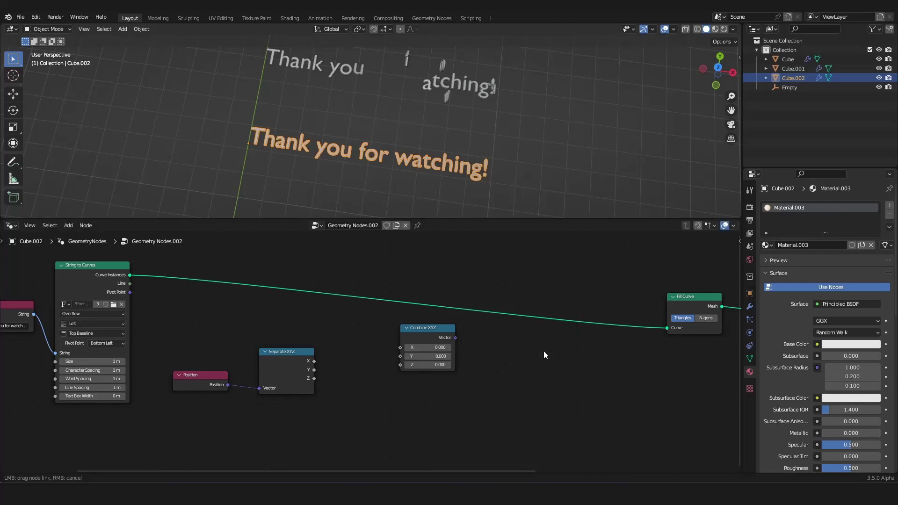
key("shift+a")
mouse_move(464, 368)
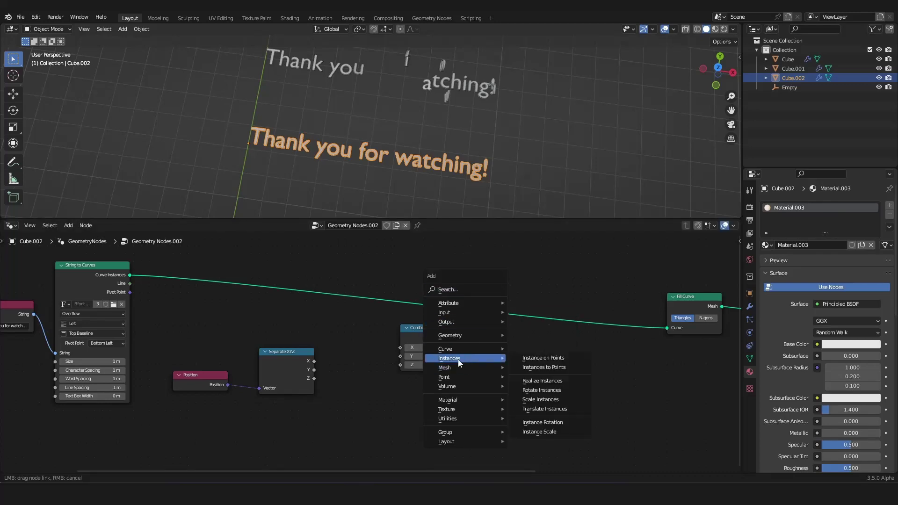
left_click(544, 409)
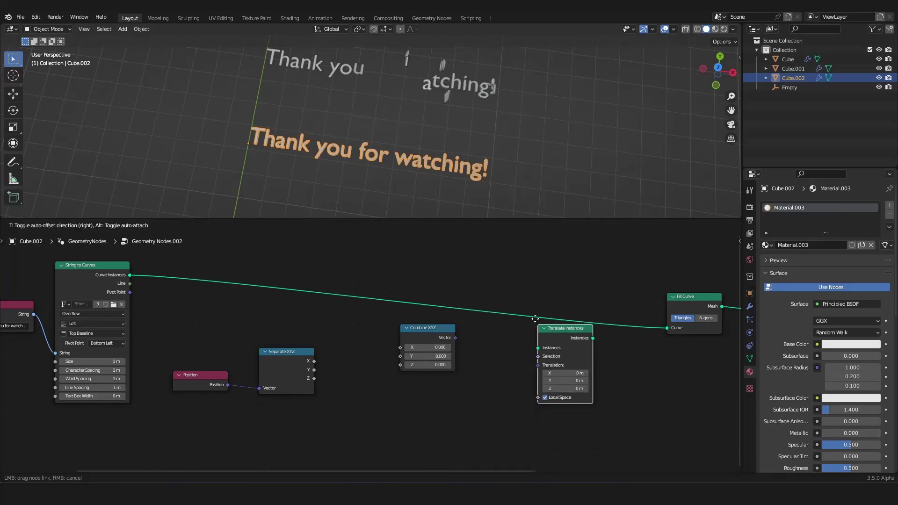
left_click(524, 267)
scroll(514, 271, "up", 2)
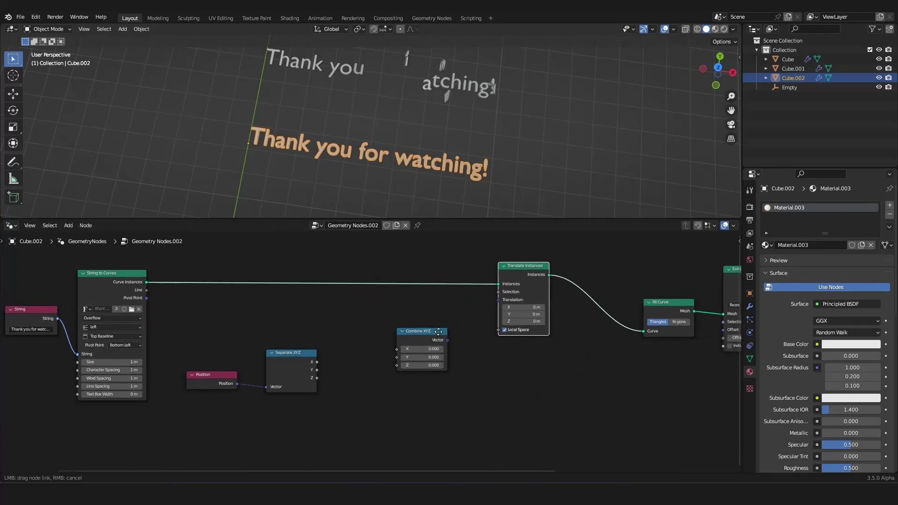
- Feed Combine XYZ into Translation and Separate XYZ's X into Combine Y, slanting the text
left_click_drag(441, 355, 510, 300)
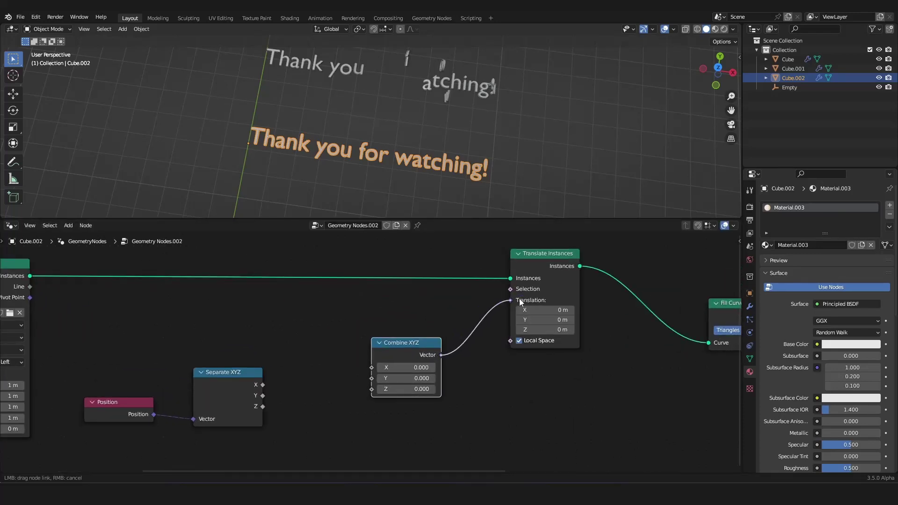
middle_click_drag(273, 383, 316, 336)
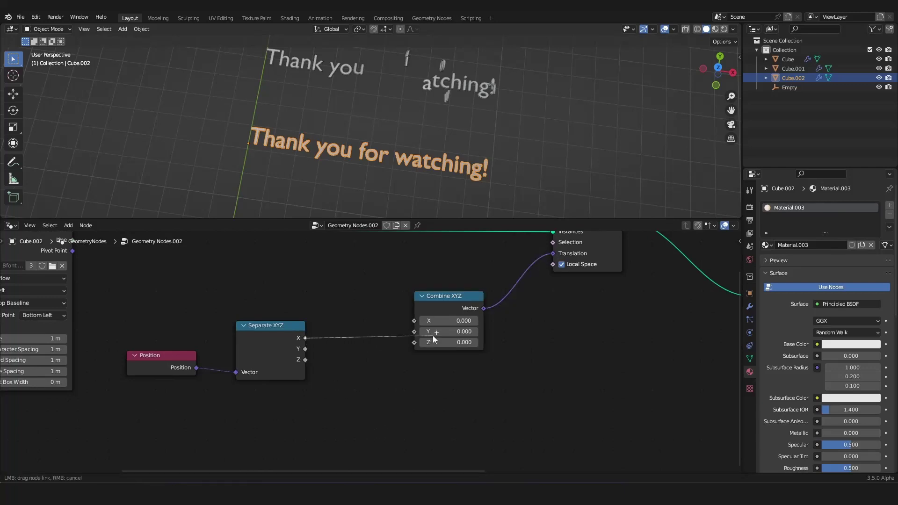
left_click_drag(420, 333, 414, 332)
middle_click_drag(374, 155, 379, 178)
key("shift+a")
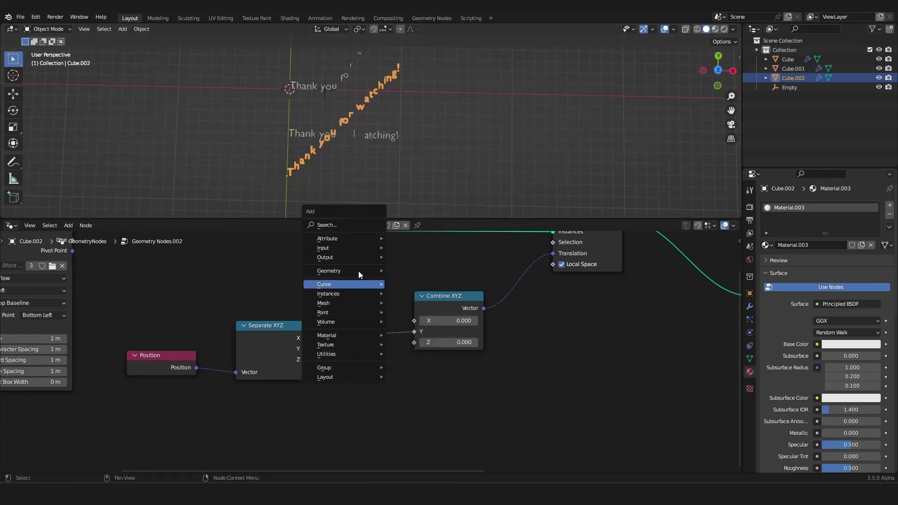
- Insert a Math node set to Sine on the X-to-Y link
type("math")
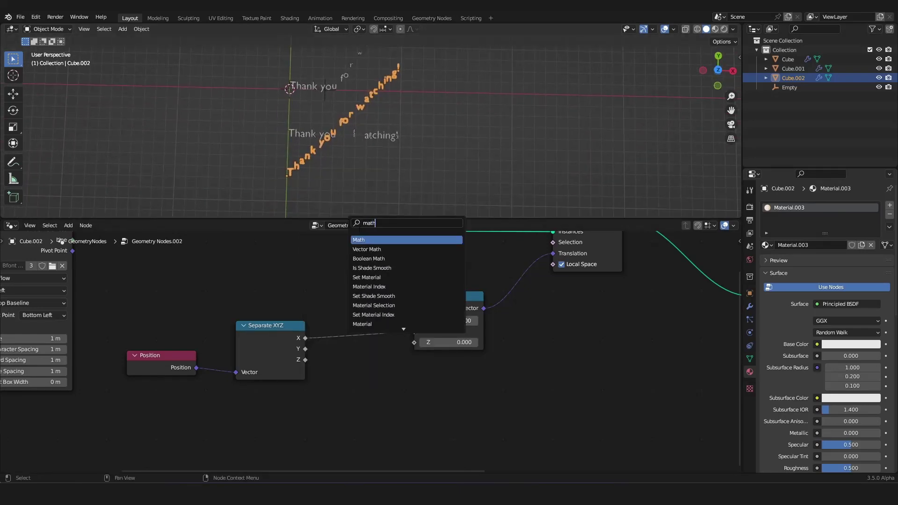
key("Return")
left_click(383, 322)
left_click(385, 326)
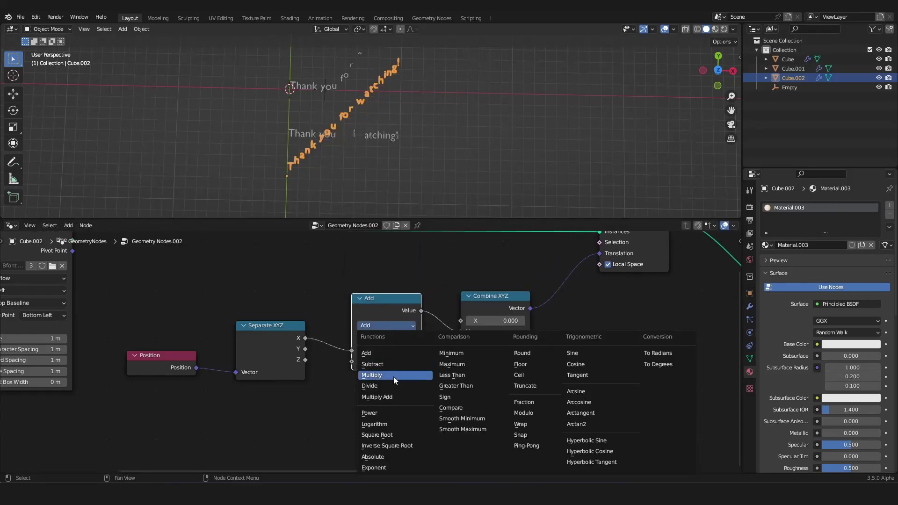
left_click(576, 354)
middle_click_drag(407, 169, 435, 132, "shift")
scroll(435, 131, "up", 4)
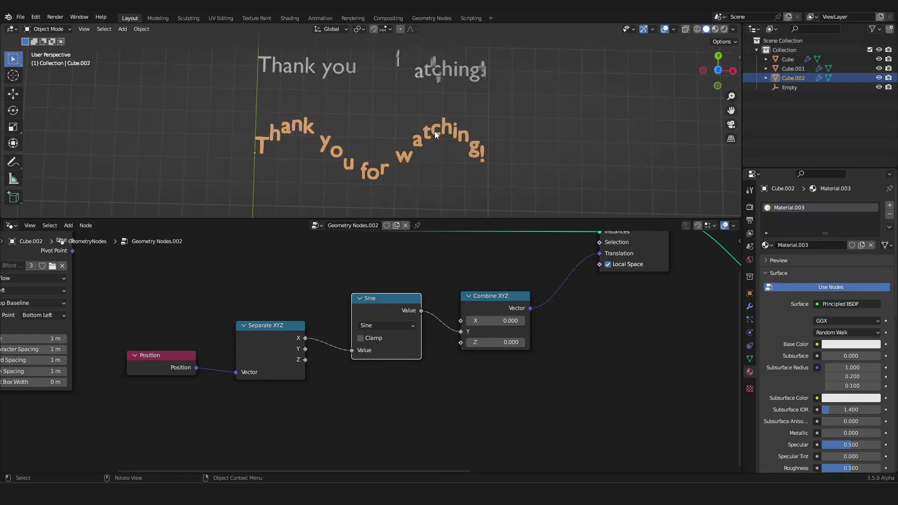
- Add a Multiply 1.070 node before the Sine node
key("shift+d")
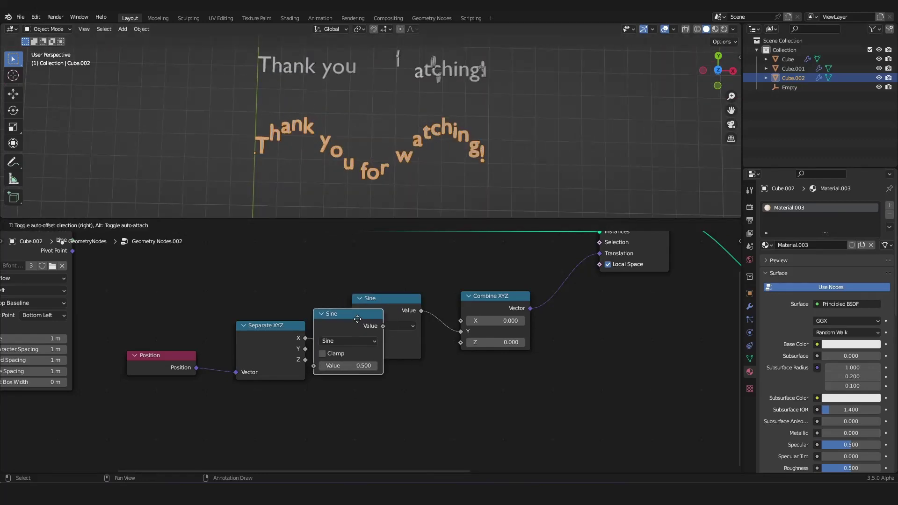
left_click(375, 343)
left_click(375, 343)
left_click(372, 238)
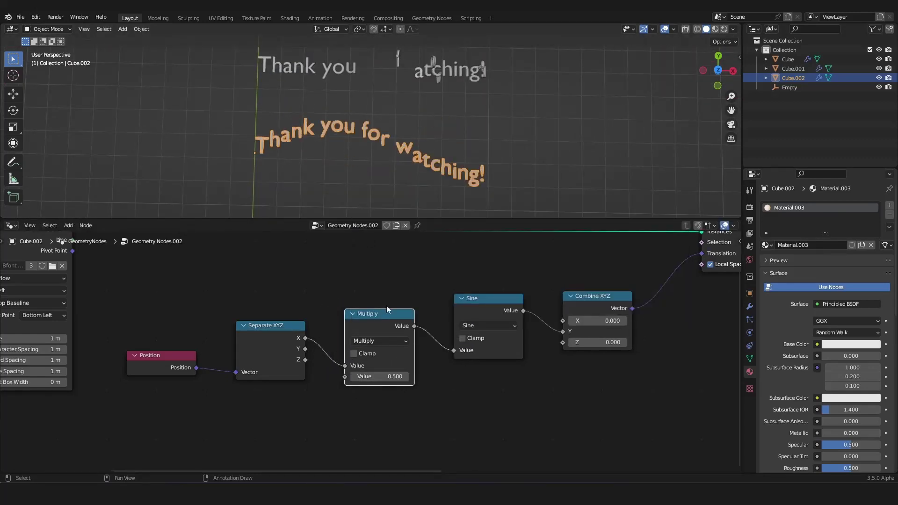
left_click_drag(369, 377, 393, 376)
scroll(471, 376, "down", 3)
middle_click_drag(471, 376, 399, 372)
scroll(399, 372, "up", 1)
- Add a Multiply 0.560 node between Sine and Combine XYZ to flatten the wave
key("shift+d")
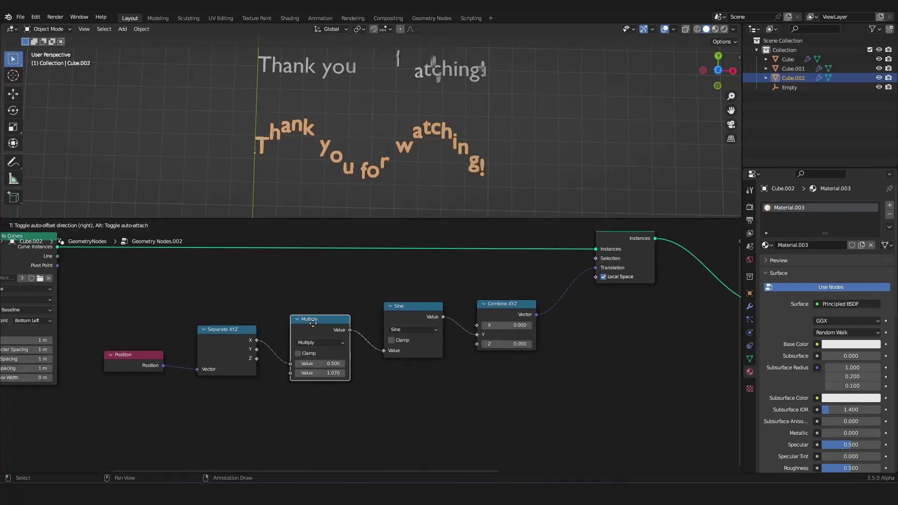
left_click(486, 314)
middle_click_drag(486, 315, 382, 305)
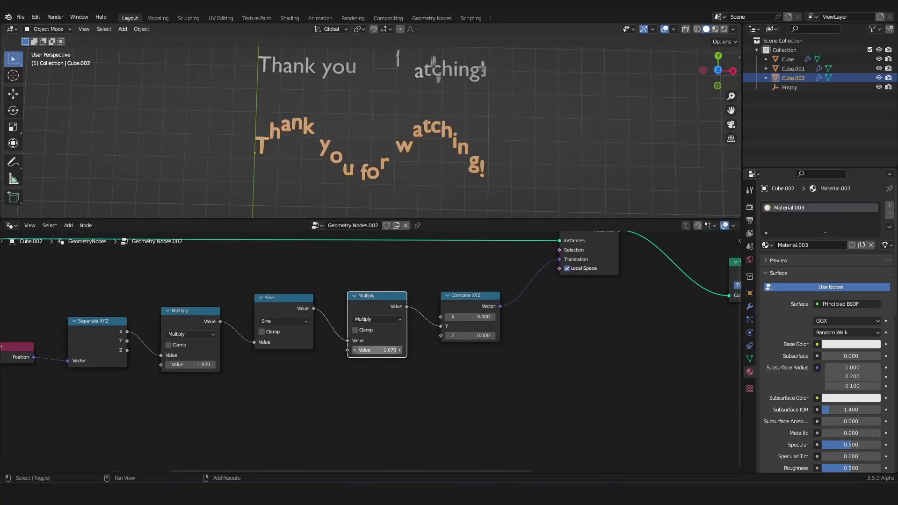
left_click_drag(377, 350, 396, 350)
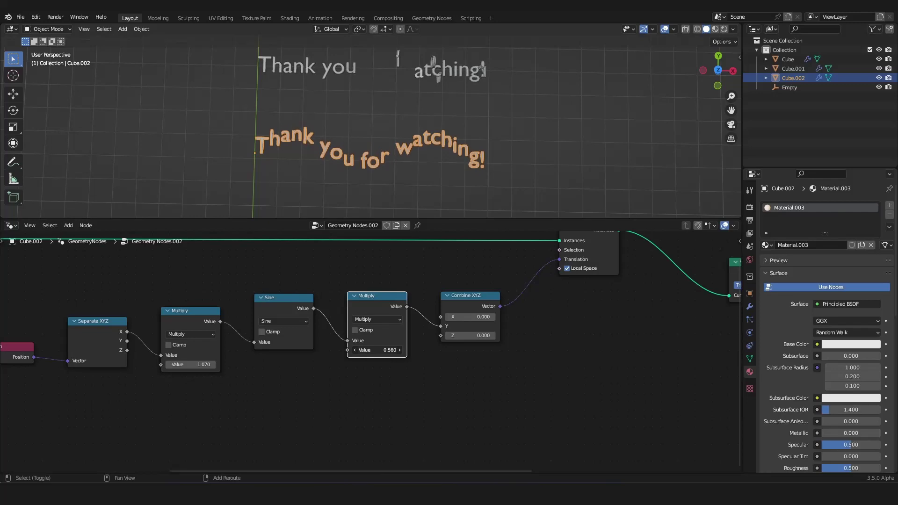
middle_click_drag(175, 322, 345, 324)
scroll(345, 324, "up", 2)
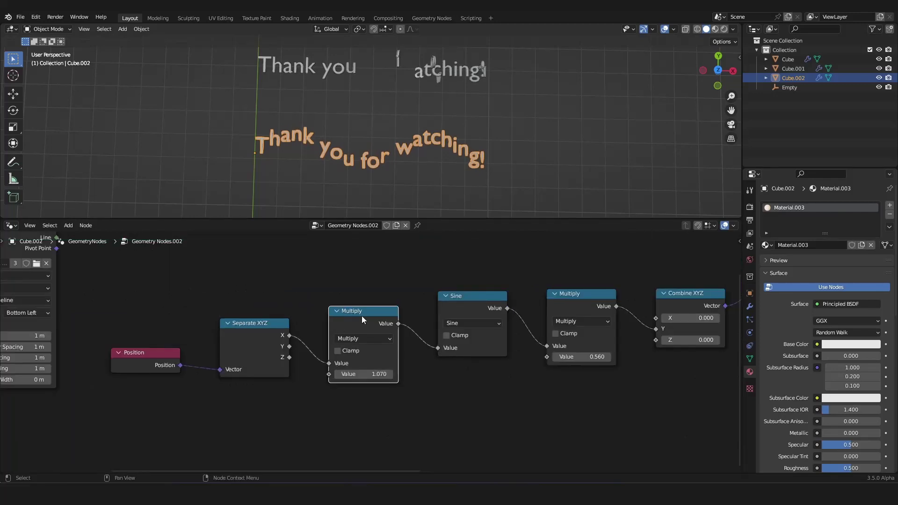
- Insert an Add math node before the first Multiply
key("shift+d")
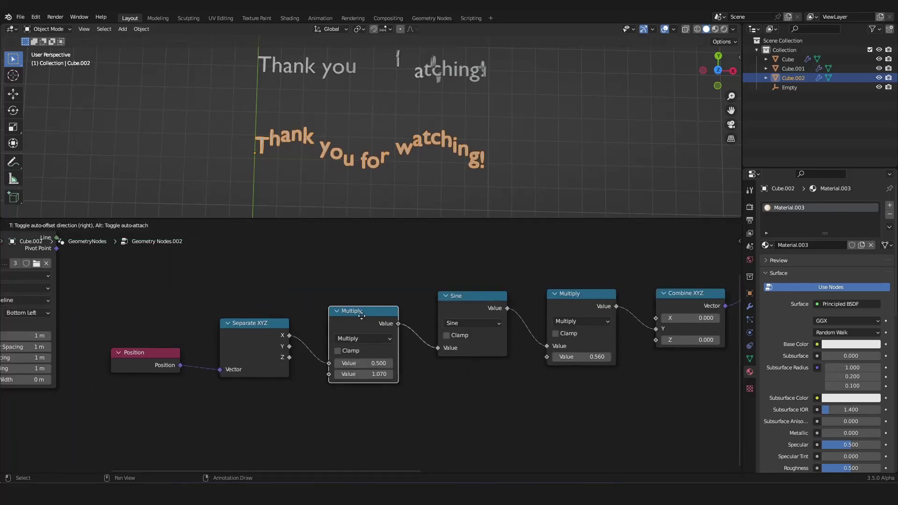
left_click(358, 323)
left_click(352, 345)
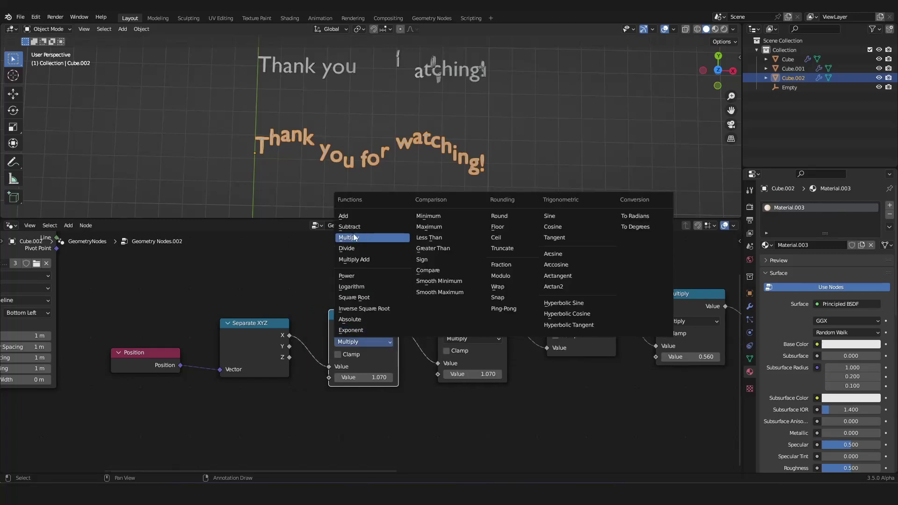
left_click(348, 215)
scroll(347, 386, "down", 2)
scroll(370, 358, "up", 2)
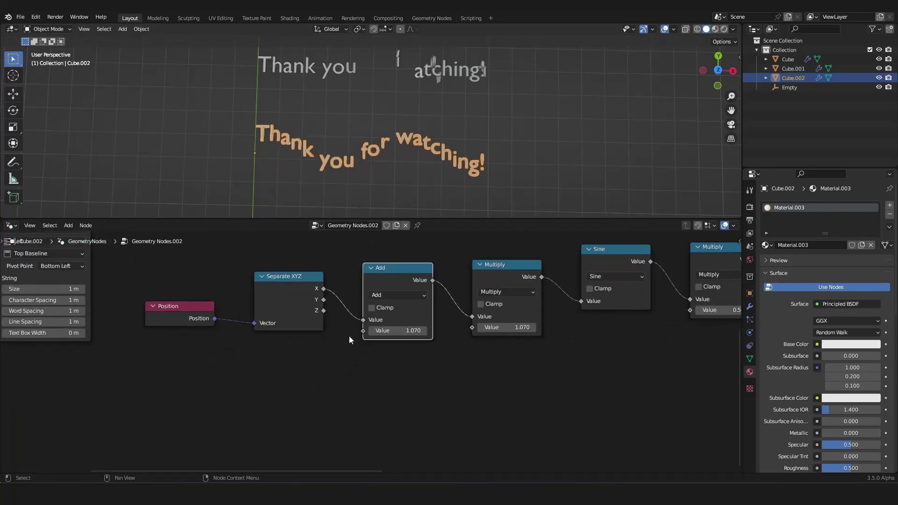
- Feed Scene Time's Seconds into the Add node and play the animation
key("shift+a")
mouse_move(296, 342)
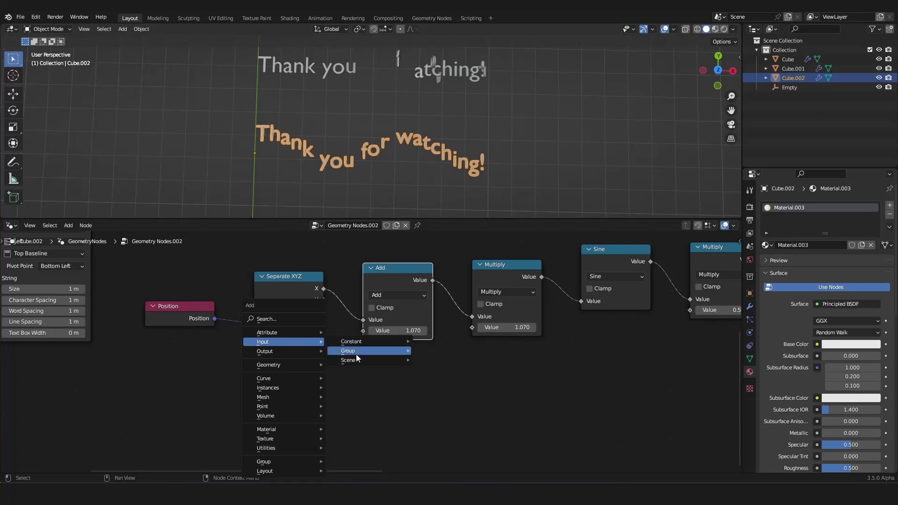
mouse_move(359, 363)
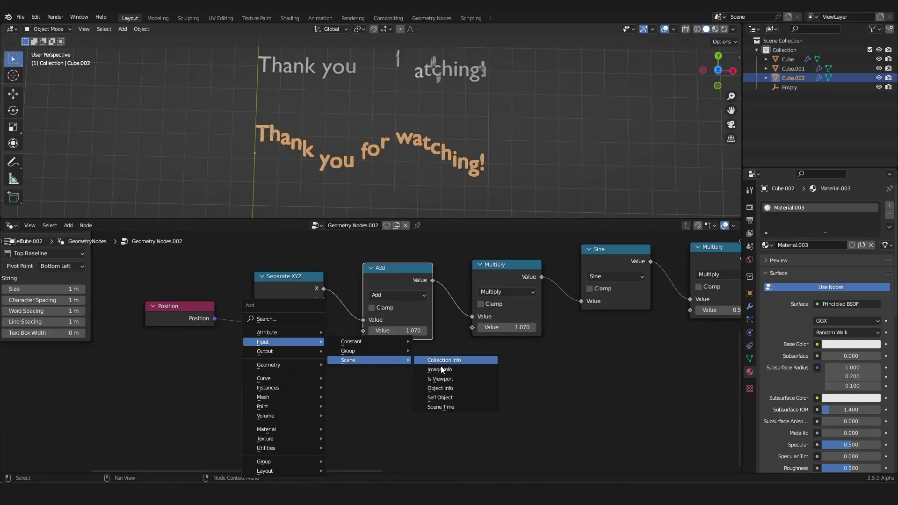
left_click(440, 407)
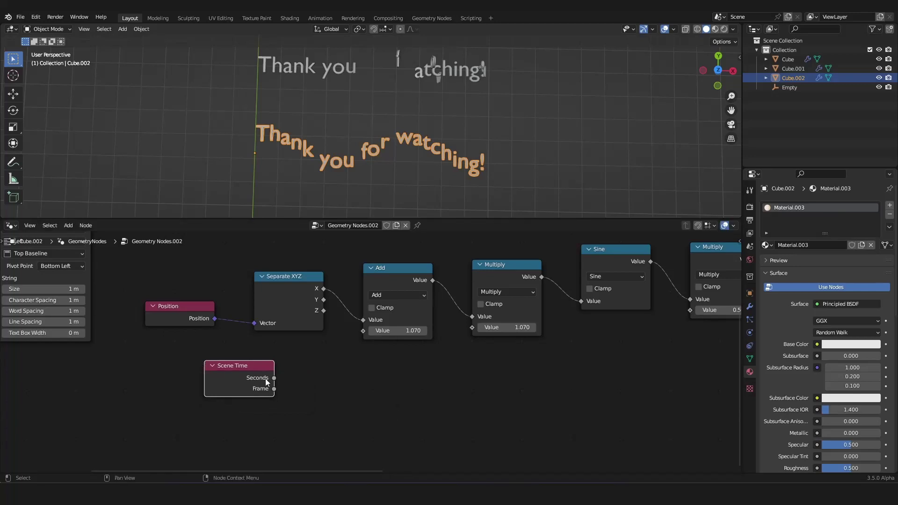
left_click_drag(273, 378, 363, 330)
key("space")
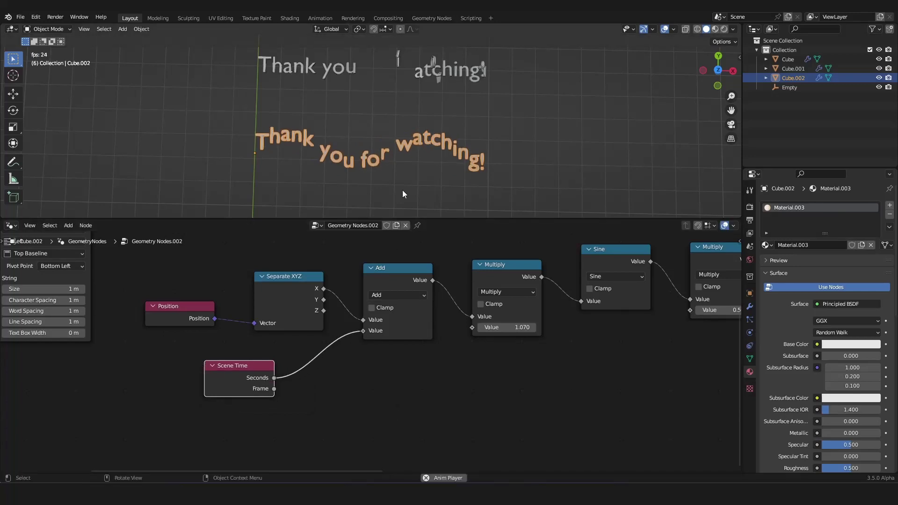
- Set the second Multiply factor to -0.490 to enlarge and invert the wave
middle_click_drag(422, 175, 422, 125)
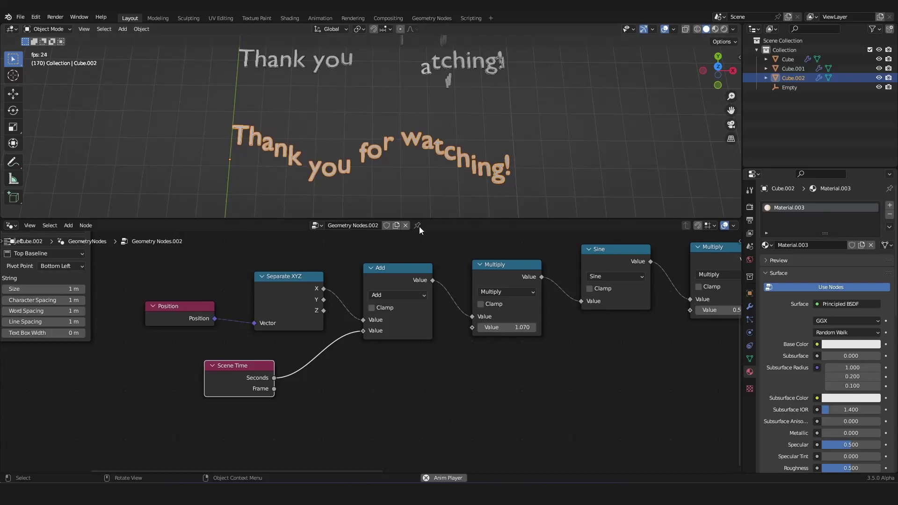
scroll(429, 310, "down", 4)
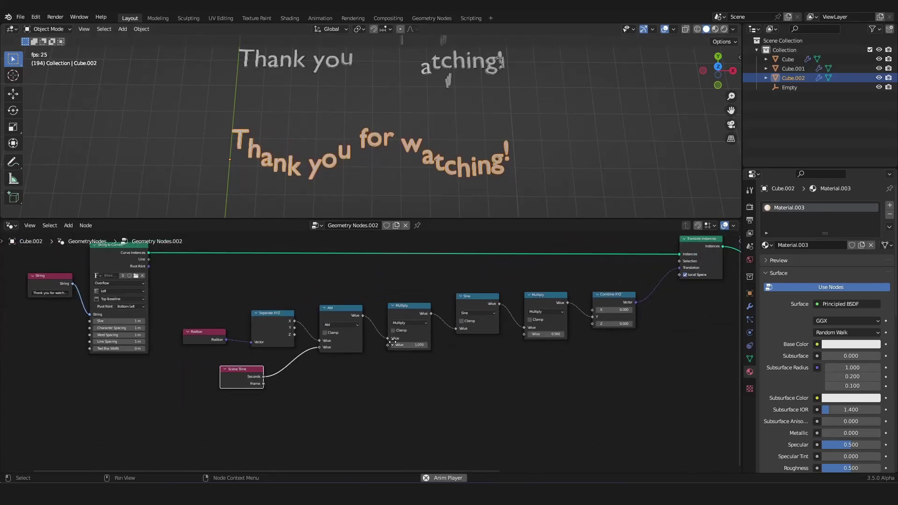
scroll(382, 356, "up", 2)
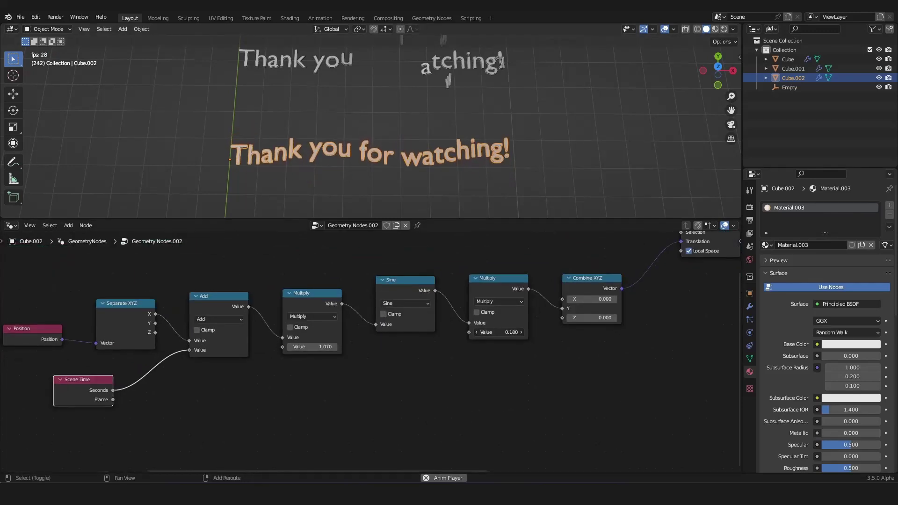
left_click_drag(498, 332, 467, 332)
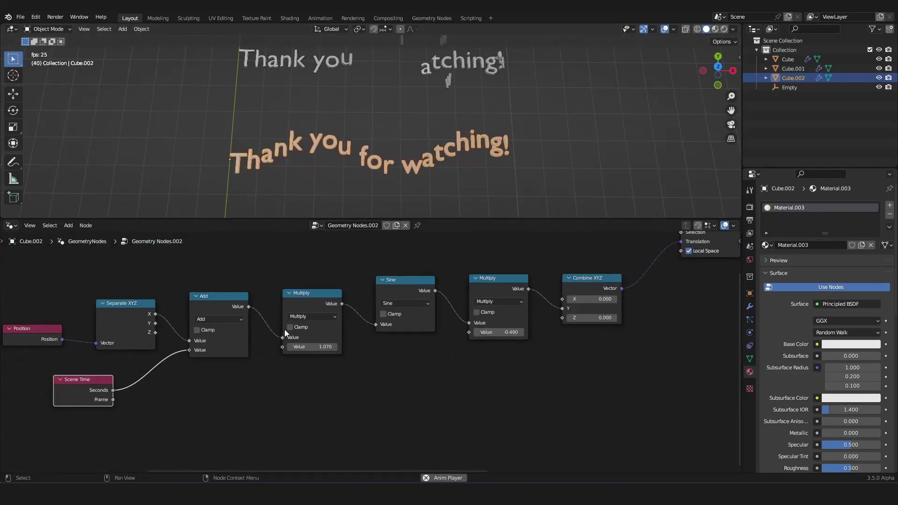
- Try 5.700 on the first Multiply, then cancel it back to 1.070
left_click_drag(304, 347, 449, 346)
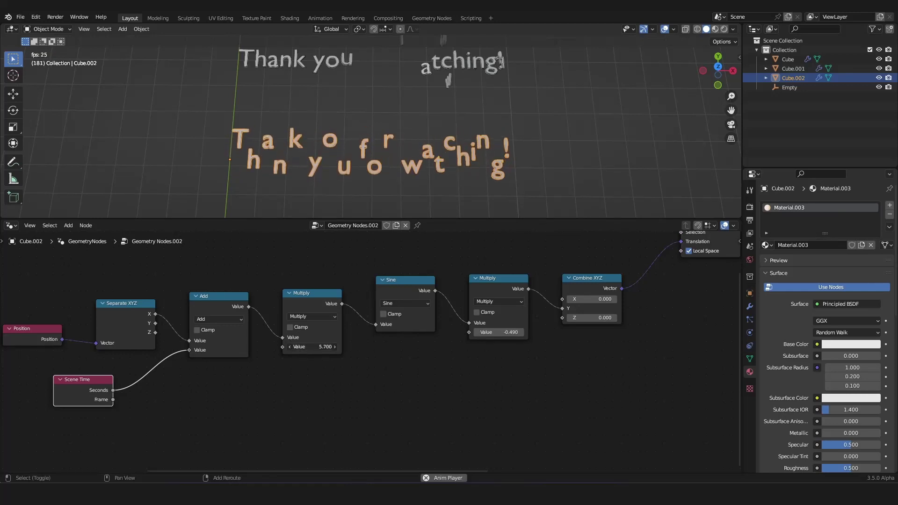
right_click(312, 346)
scroll(485, 363, "down", 4)
middle_click_drag(485, 363, 360, 377)
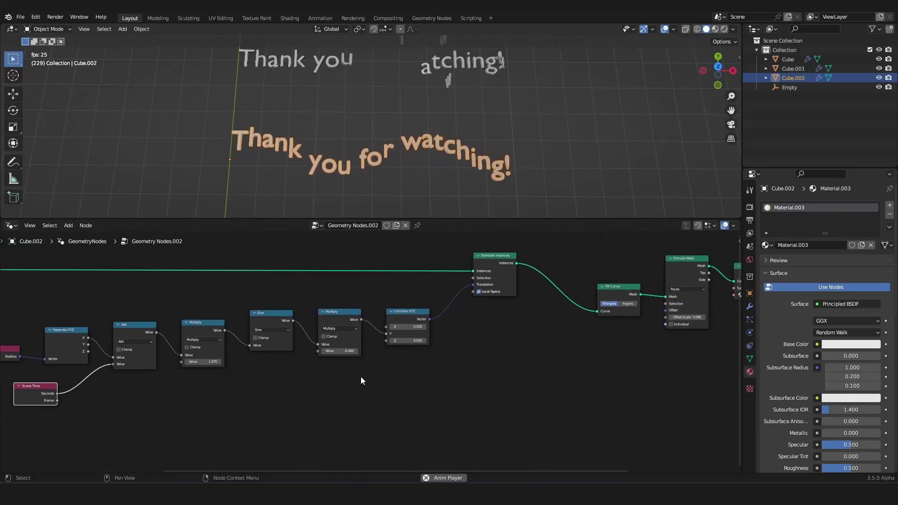
scroll(360, 374, "up", 5)
key("shift+a")
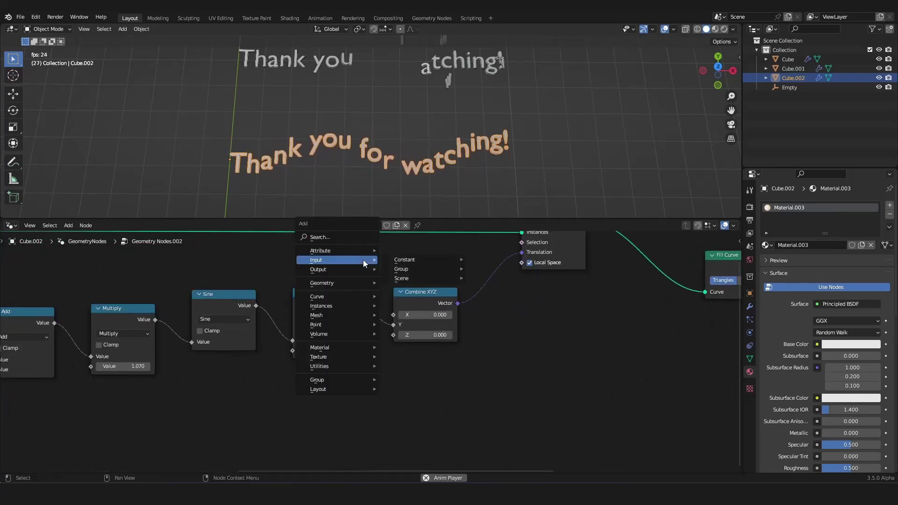
- Insert a ColorRamp node between the wave Multiply and Combine XYZ's Y
type("color ramp")
key("Return")
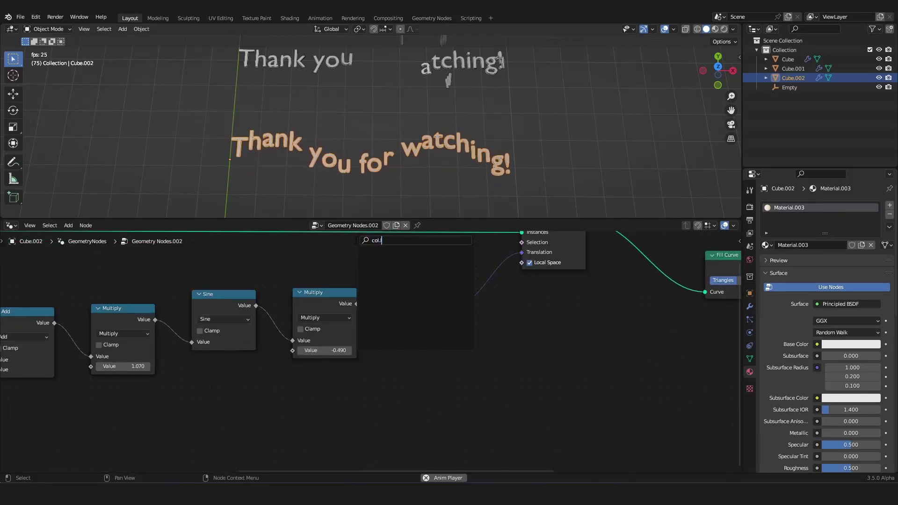
left_click(420, 316)
middle_click_drag(473, 308, 394, 320)
scroll(395, 320, "up", 1)
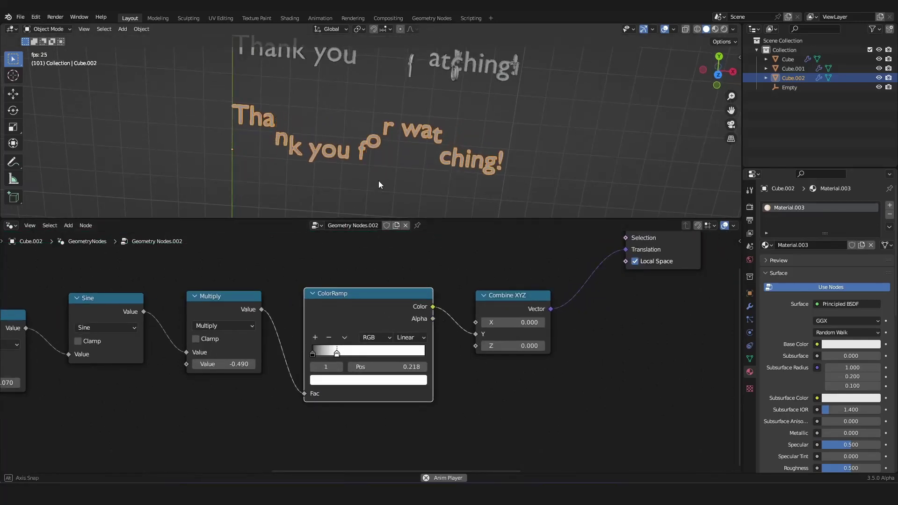
middle_click_drag(378, 180, 374, 156)
scroll(374, 155, "up", 4)
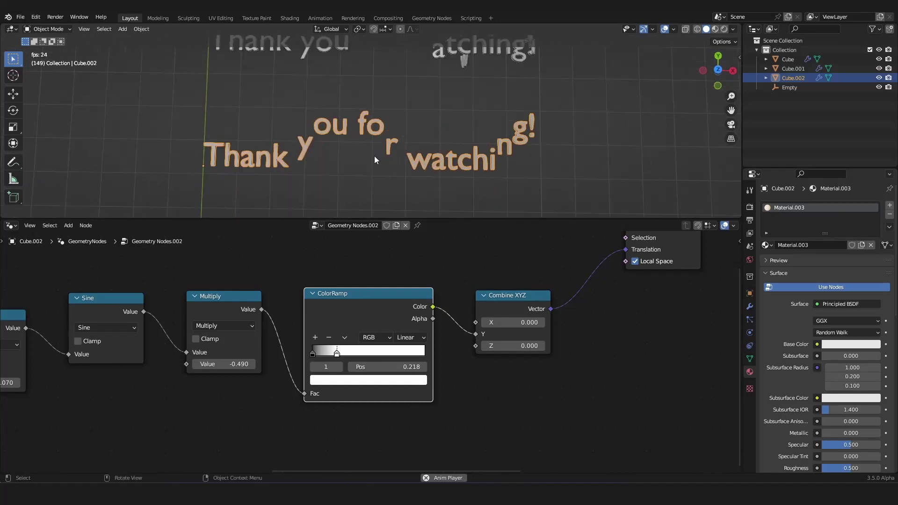
scroll(375, 156, "down", 1)
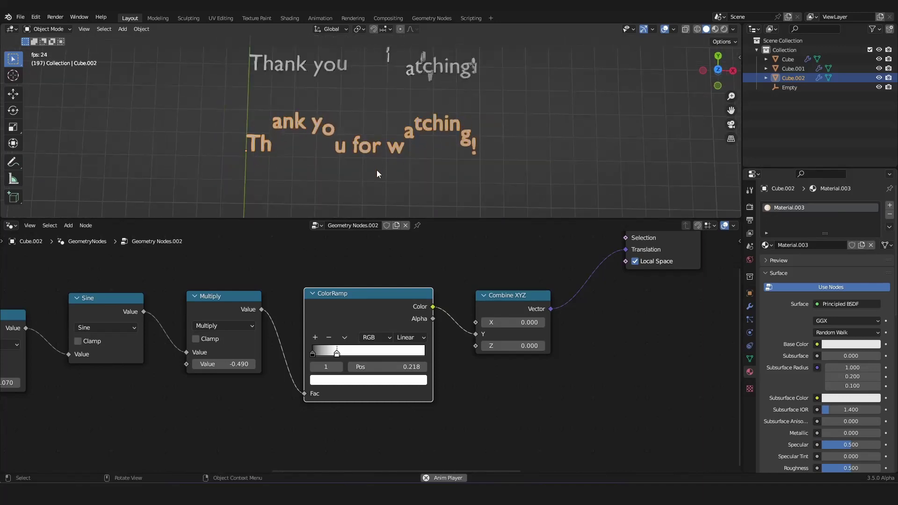
scroll(506, 298, "down", 11)
- Connect the ColorRamp Color to a new Color socket on Group Output
middle_click_drag(497, 311, 310, 346)
scroll(399, 308, "up", 4)
scroll(401, 307, "up", 1)
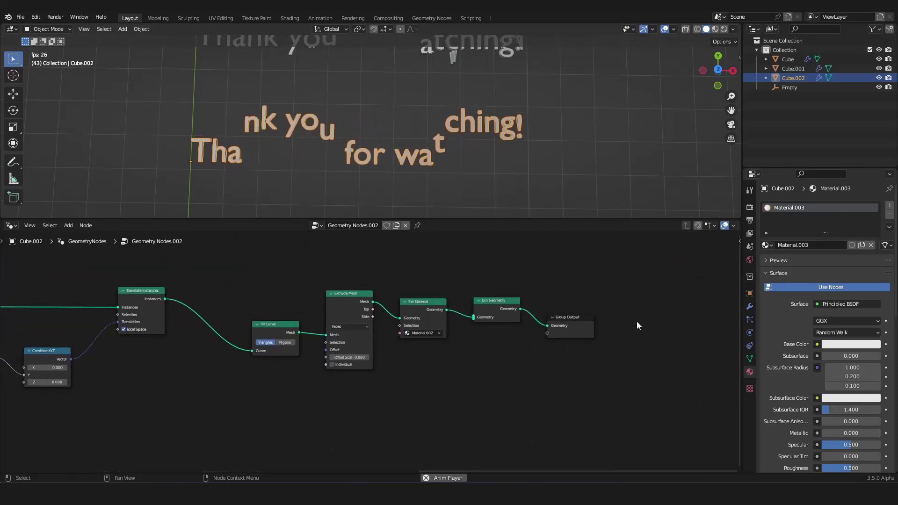
scroll(636, 321, "up", 2)
left_click(421, 329)
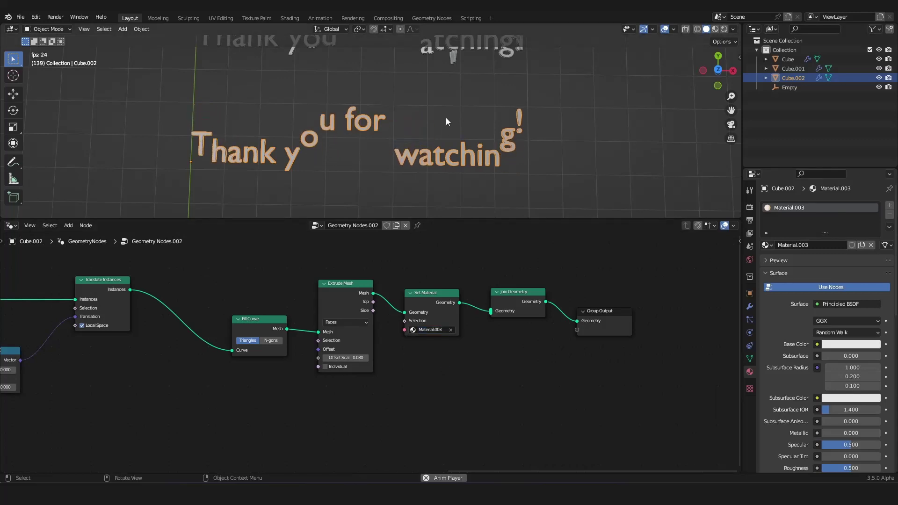
scroll(442, 125, "up", 1)
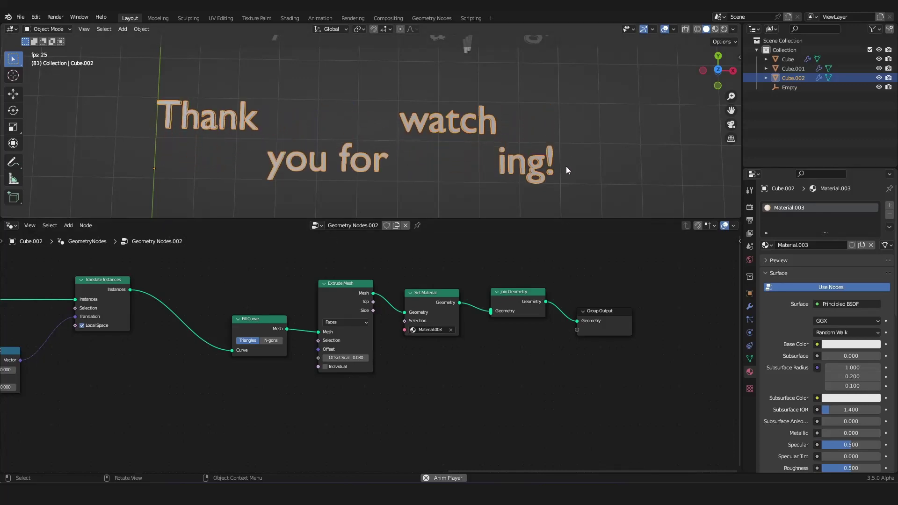
scroll(277, 346, "down", 4)
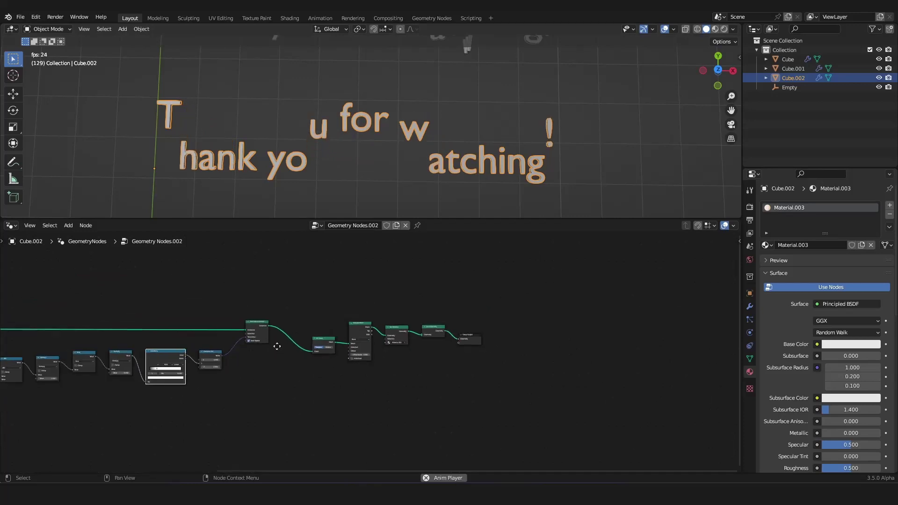
middle_click_drag(277, 346, 339, 294)
scroll(441, 312, "up", 6)
left_click_drag(215, 296, 655, 276)
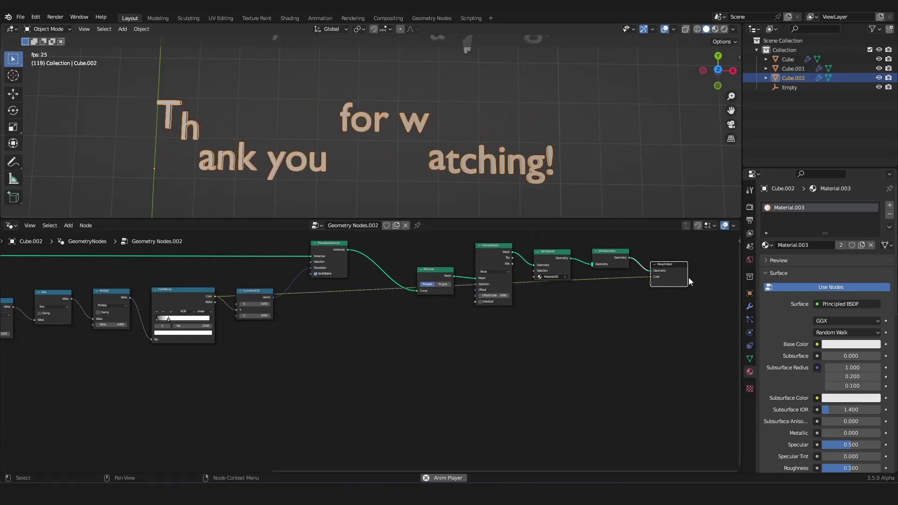
left_click(749, 306)
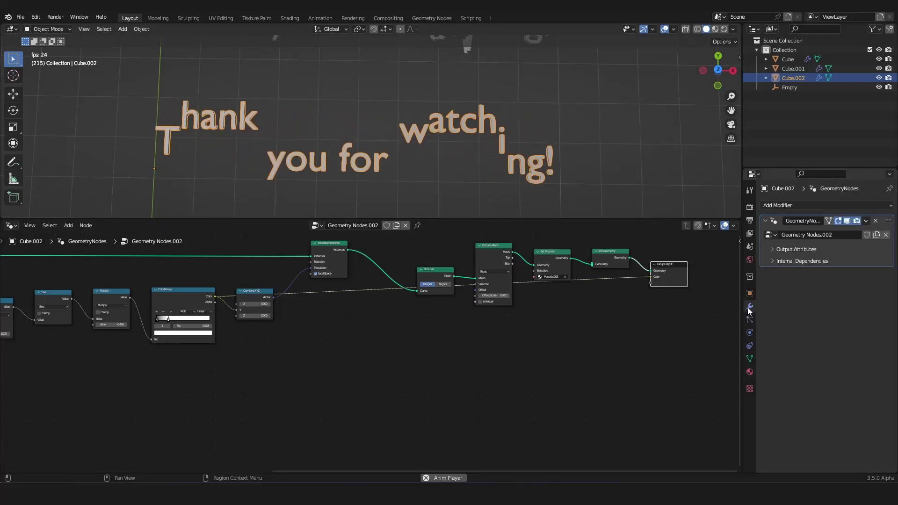
- Name the modifier's Color output attribute 'strawberry' and switch the node area to the Shader Editor
left_click(772, 250)
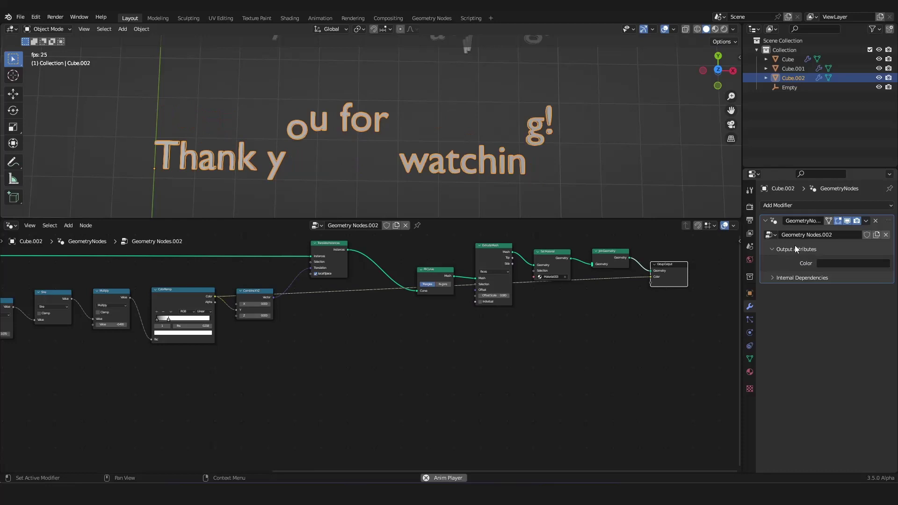
left_click(826, 263)
type("s")
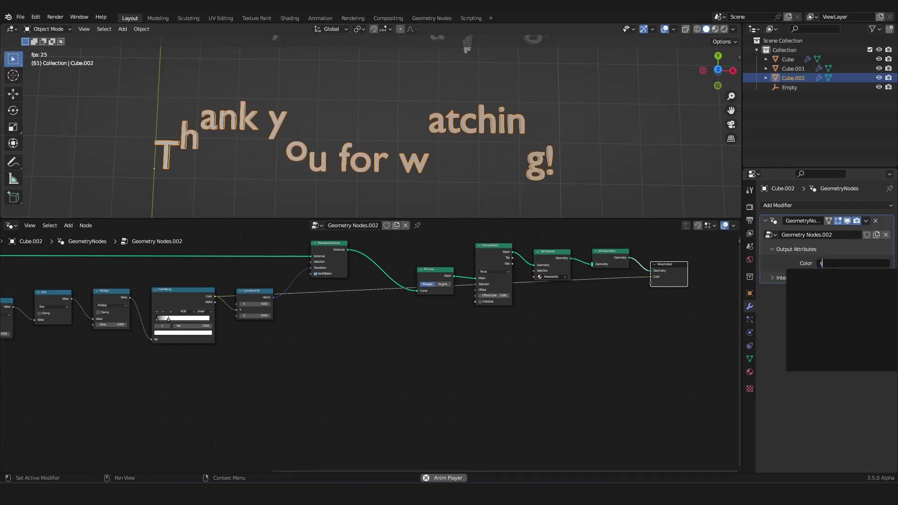
type("trawb")
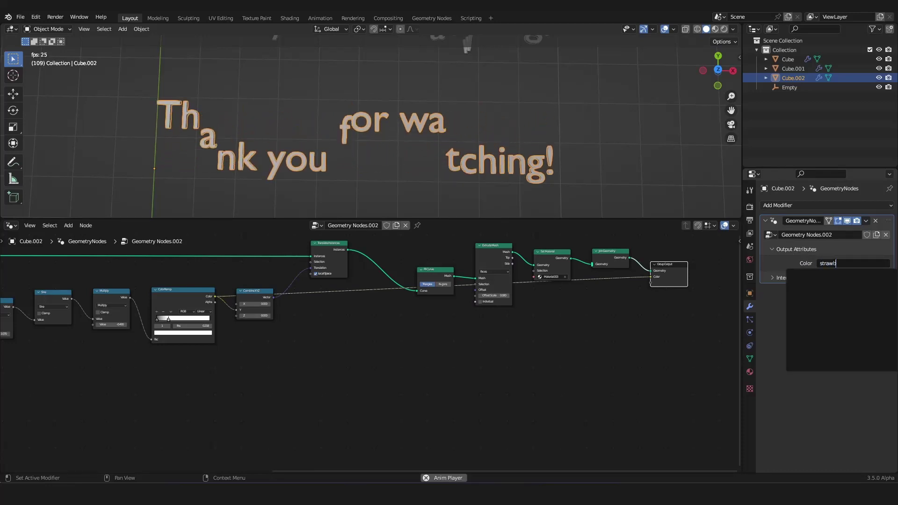
type("erry")
key("Return")
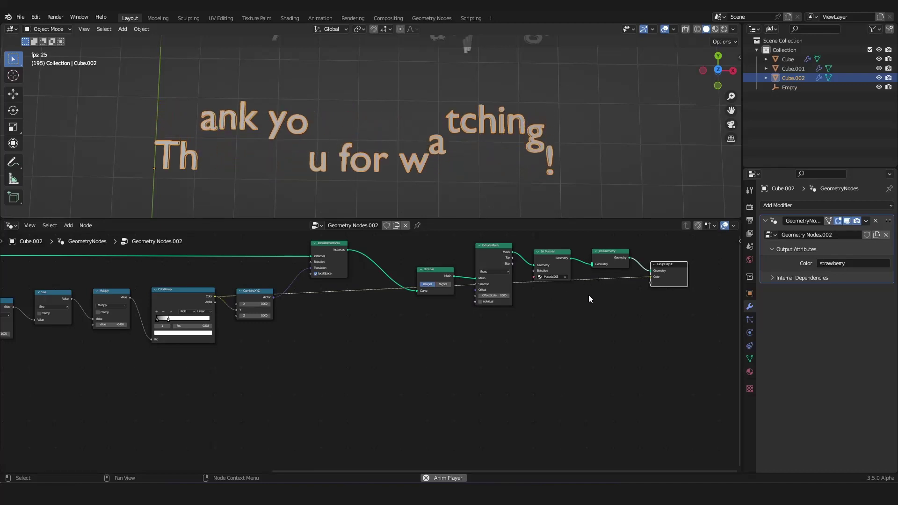
left_click(10, 225)
left_click(61, 316)
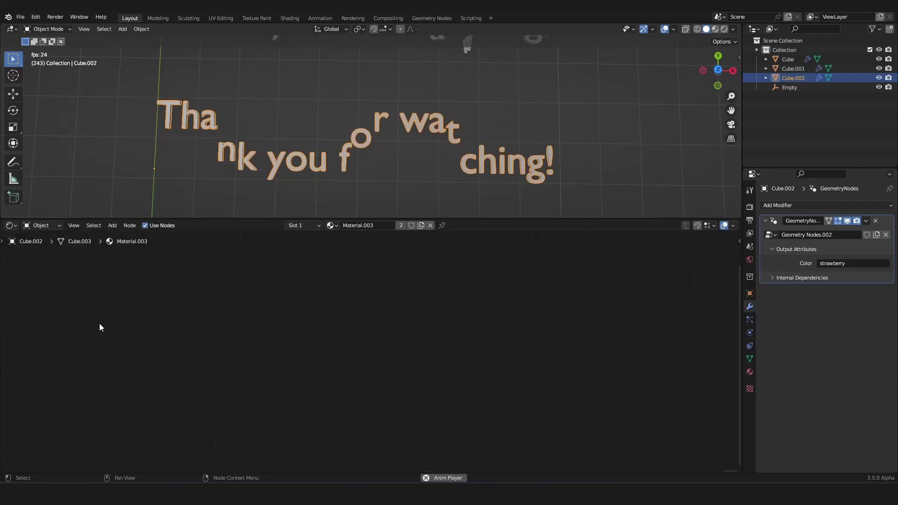
- Frame Material.003's shader nodes and switch the viewport to rendered shading
key("Home")
scroll(534, 352, "down", 4)
middle_click_drag(406, 348, 533, 354)
scroll(517, 342, "up", 3)
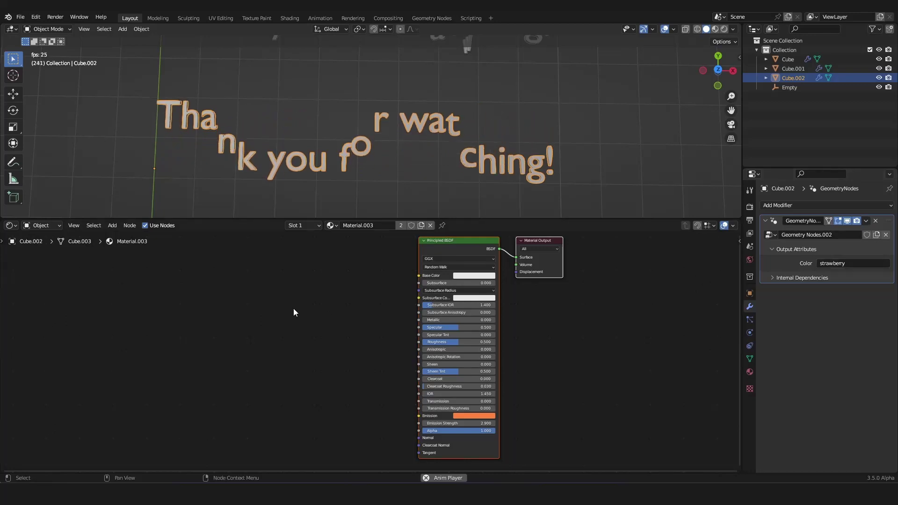
middle_click_drag(294, 309, 310, 311)
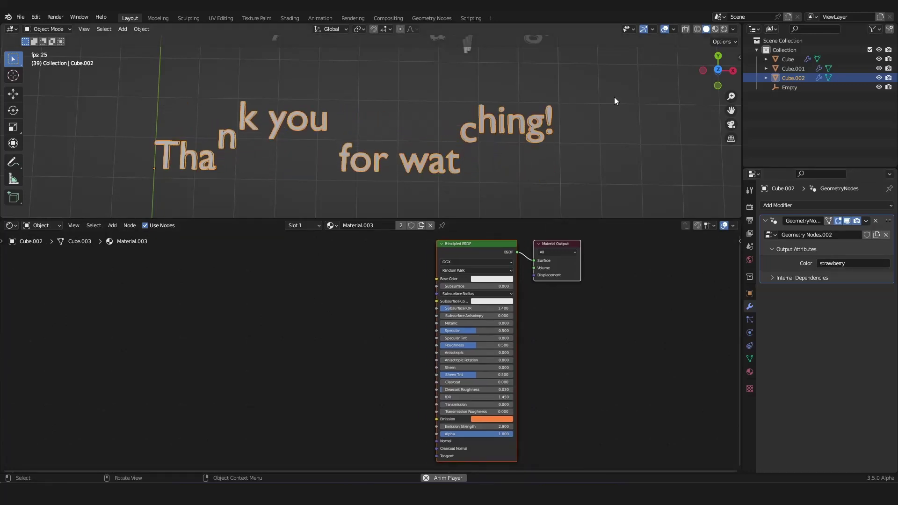
left_click(724, 29)
middle_click_drag(705, 59, 538, 164)
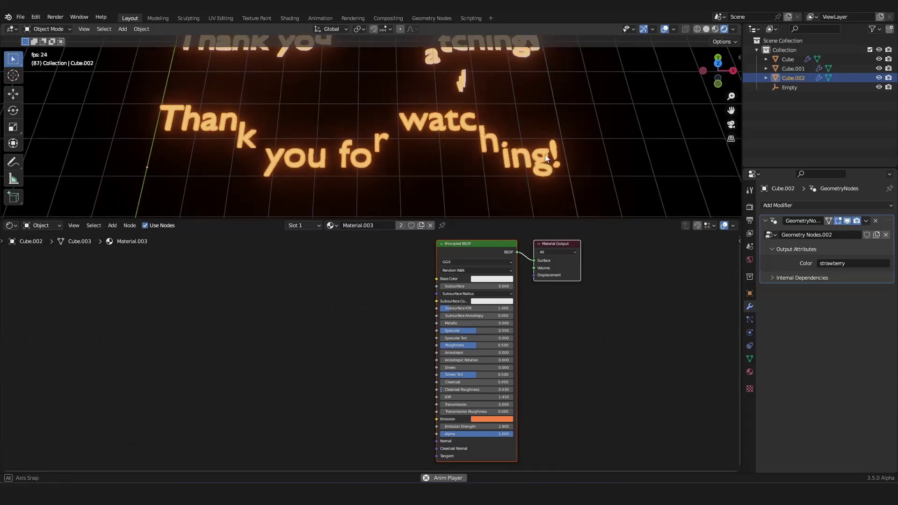
- Add an Attribute node reading 'strawberry' beside Principled BSDF and Material Output
key("shift+a")
type("a")
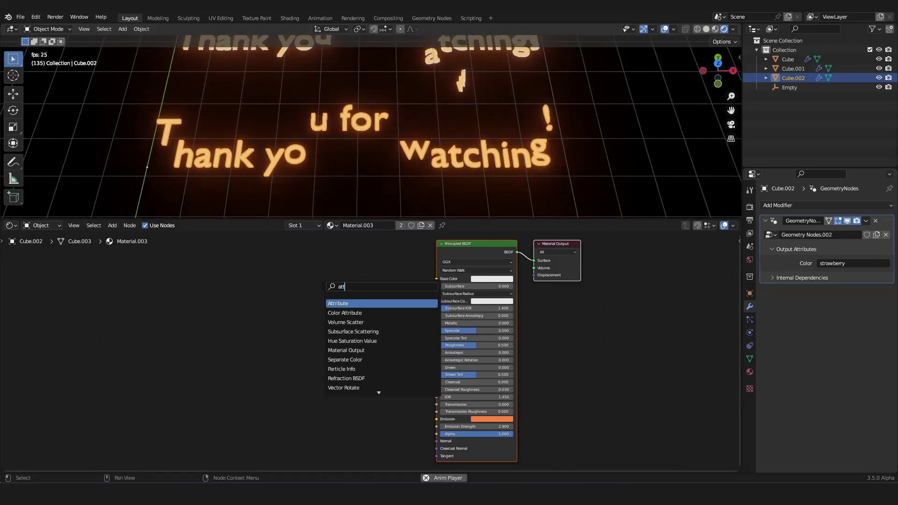
type("tt")
key("Return")
left_click(199, 265)
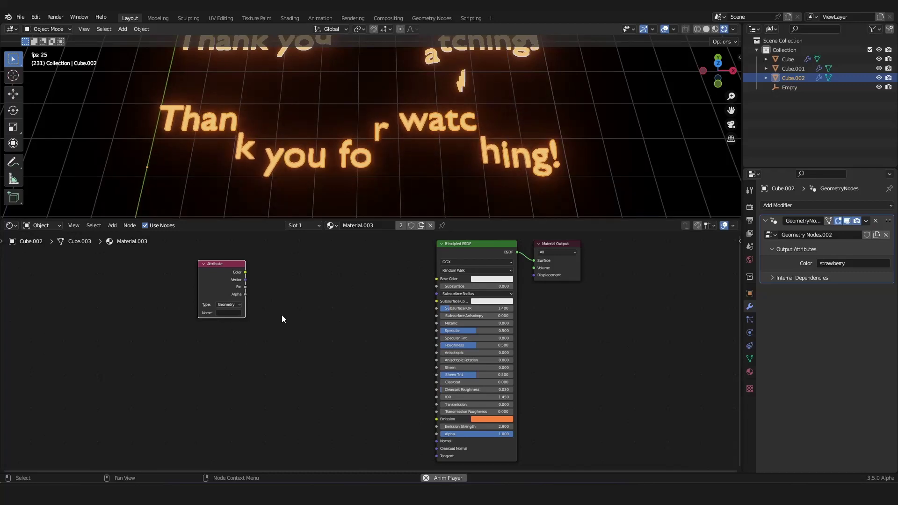
scroll(299, 323, "up", 2)
left_click(201, 308)
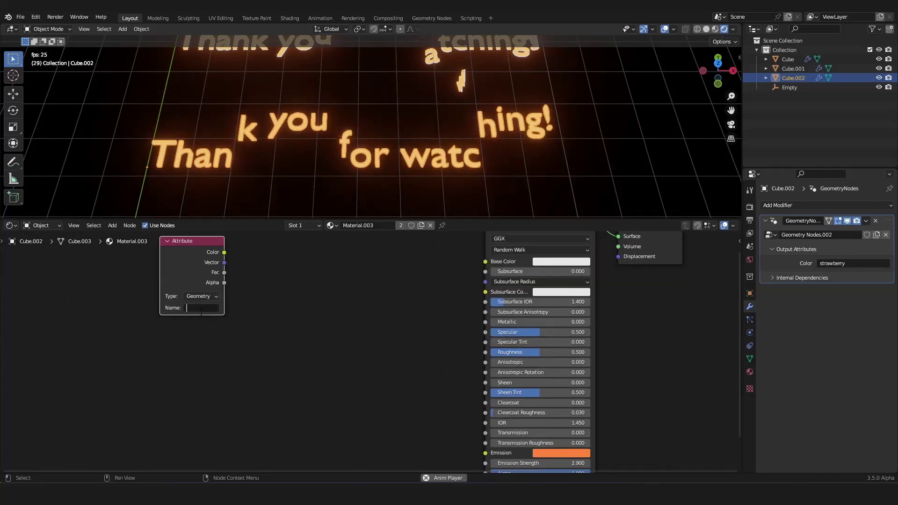
type("strawberry")
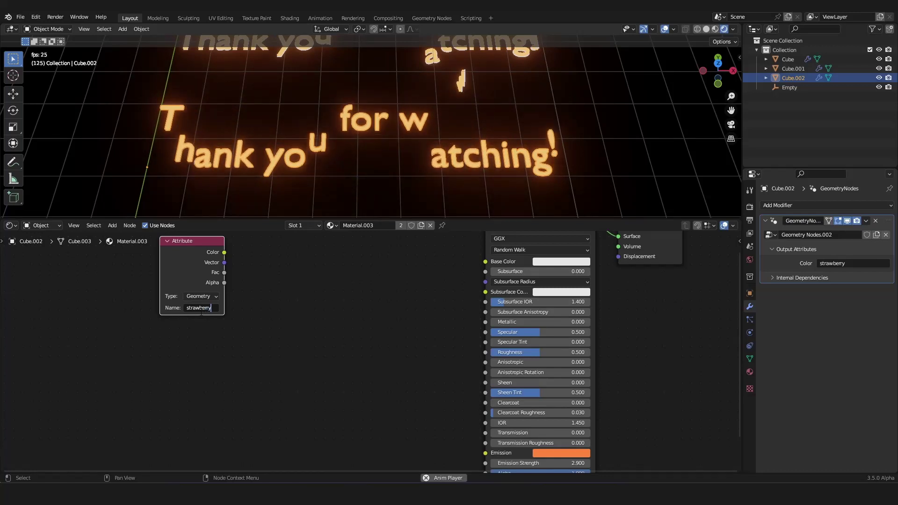
key("Return")
left_click(192, 268, "ctrl+shift")
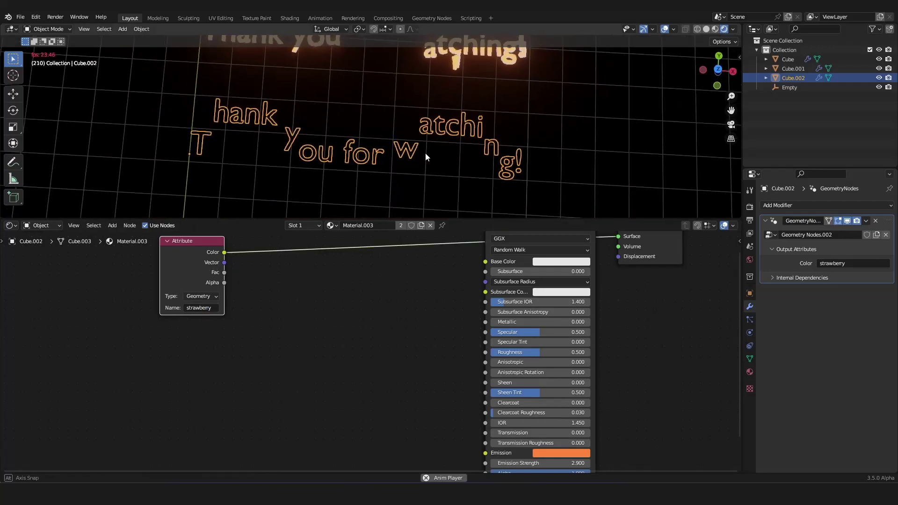
scroll(265, 319, "up", 2)
middle_click_drag(277, 327, 400, 391)
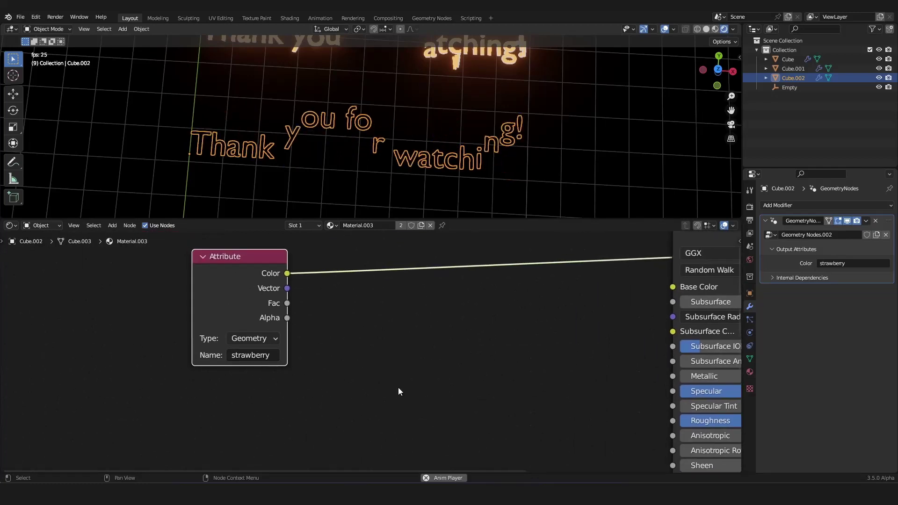
scroll(206, 361, "up", 2)
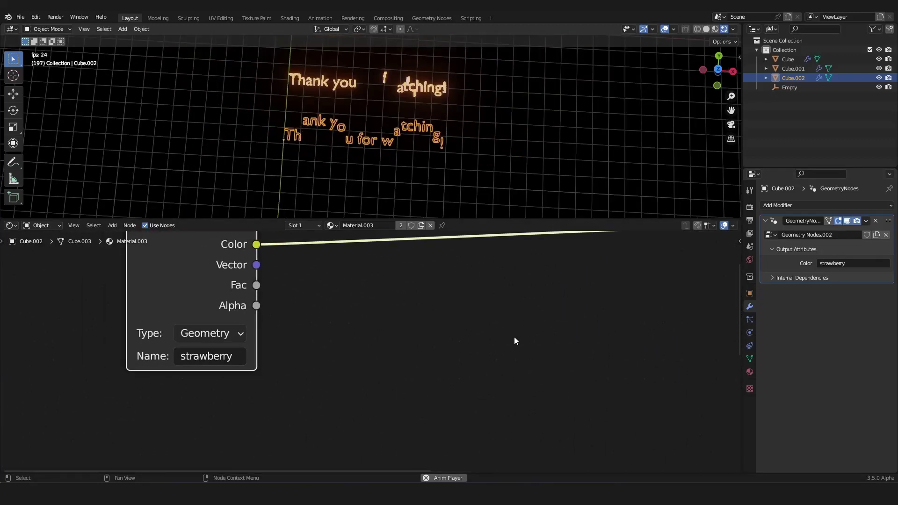
scroll(515, 337, "down", 3)
middle_click_drag(514, 337, 386, 340)
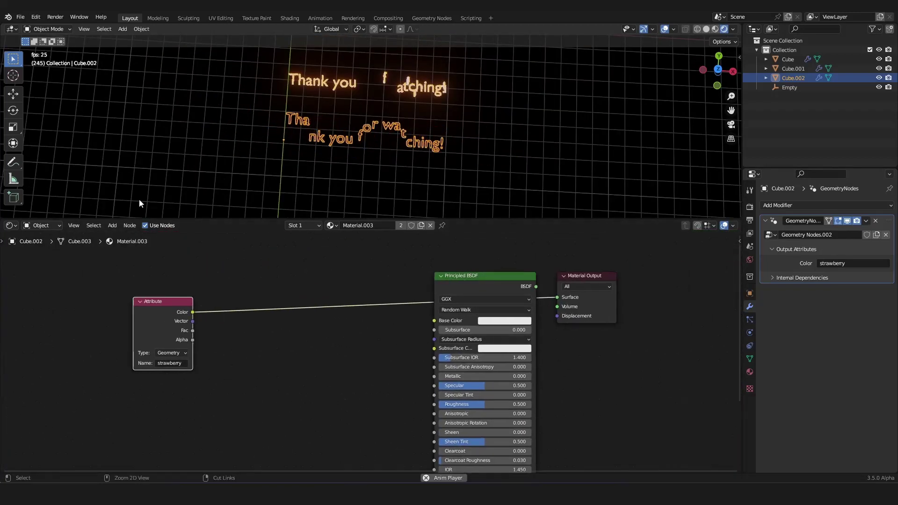
- Switch the editor back to the Geometry Node Editor and frame the node tree
left_click(12, 225)
left_click(59, 304)
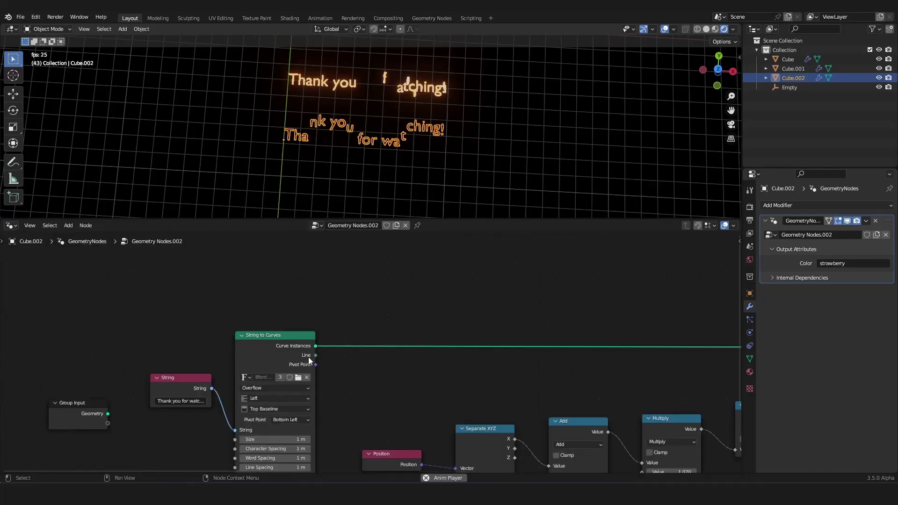
scroll(365, 353, "down", 5)
middle_click_drag(536, 387, 128, 340)
middle_click_drag(523, 345, 390, 366)
scroll(287, 347, "up", 3)
scroll(287, 346, "down", 2)
scroll(391, 366, "up", 5)
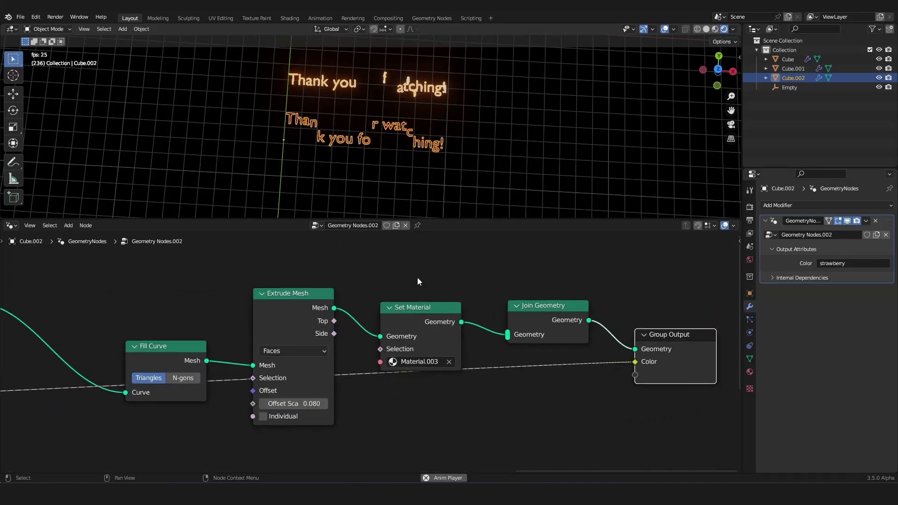
- Insert Realize Instances before Group Output and delete the Join Geometry node
key("shift+a")
type("re")
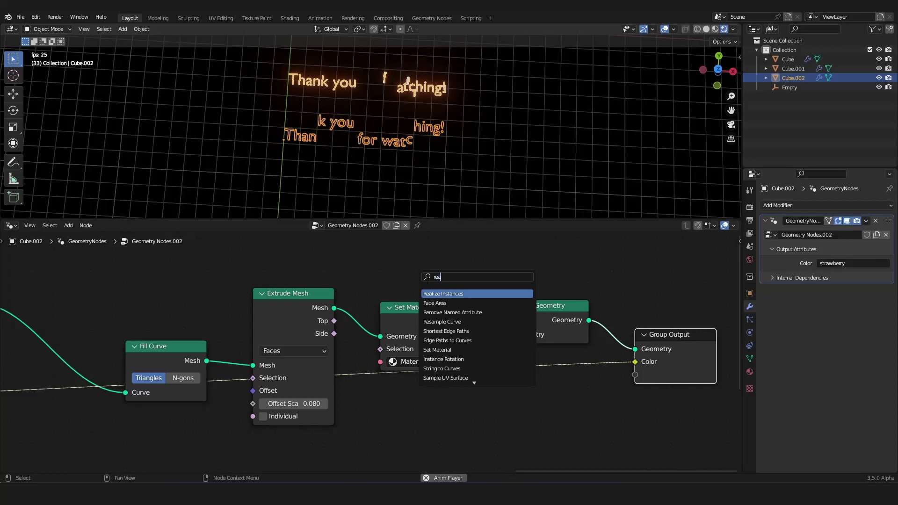
type("a")
key("Return")
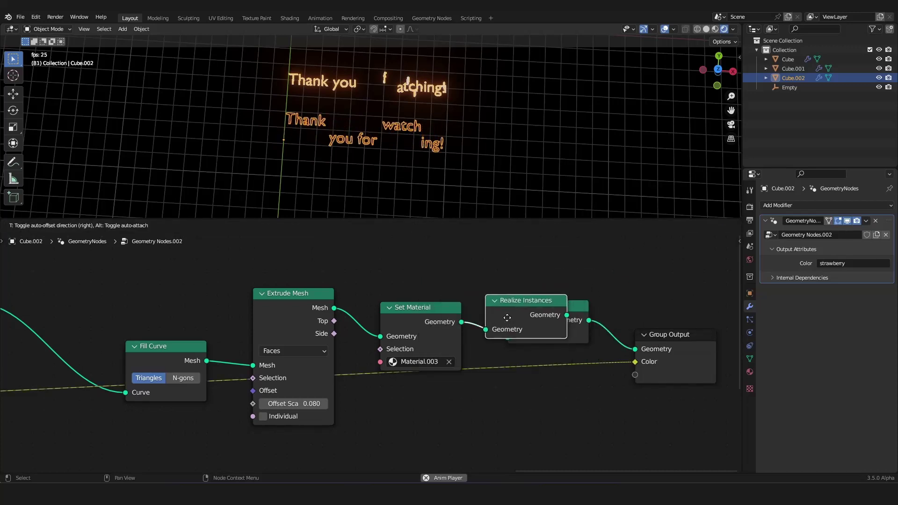
left_click(507, 317)
middle_click_drag(557, 305, 414, 307)
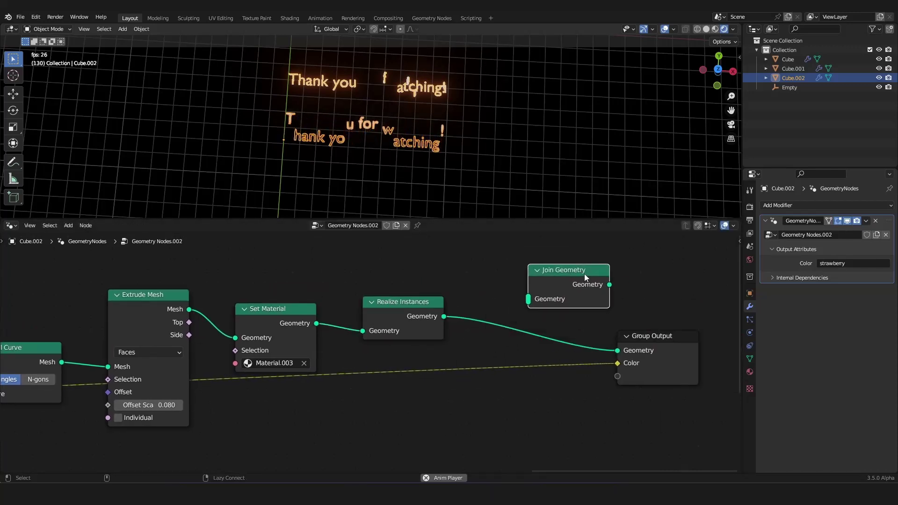
key("x")
scroll(463, 149, "up", 4)
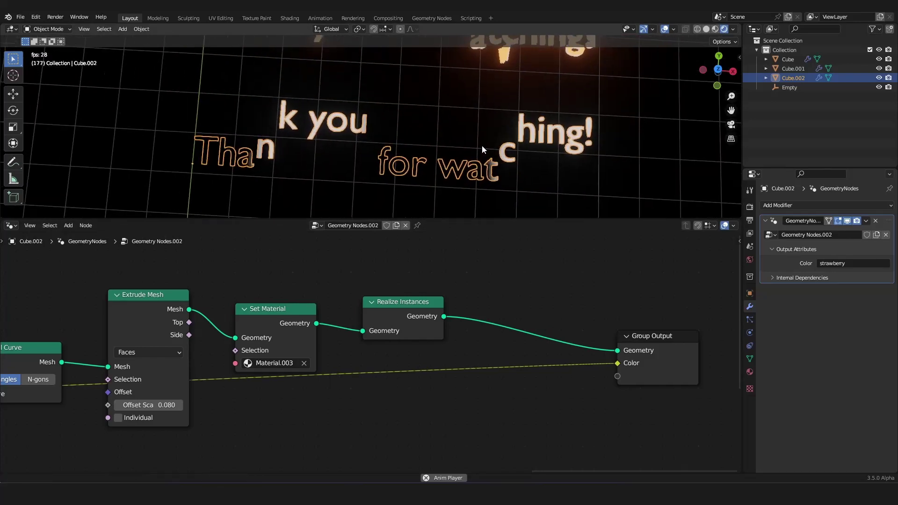
- Hide viewport overlays to preview the animated text, then show them again
left_click(664, 29)
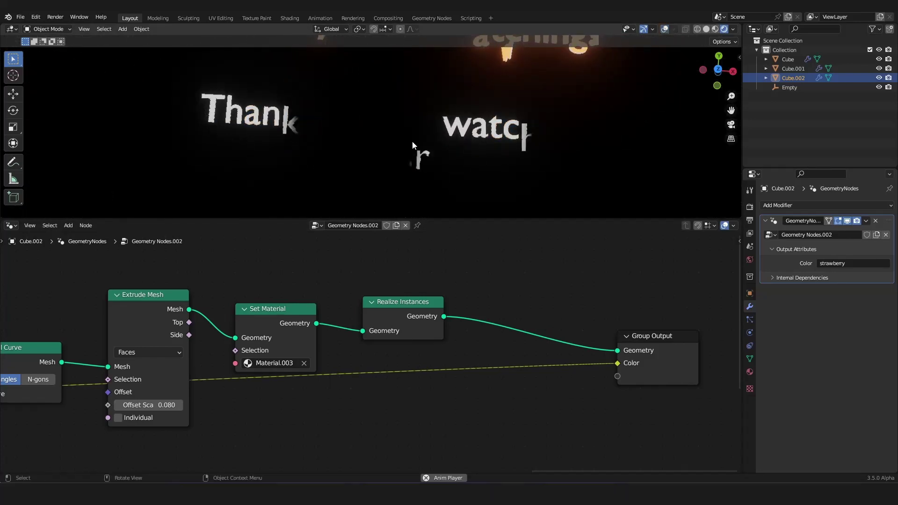
mouse_move(379, 138)
middle_mouse_down()
mouse_move(380, 111)
mouse_move(386, 124)
middle_mouse_up()
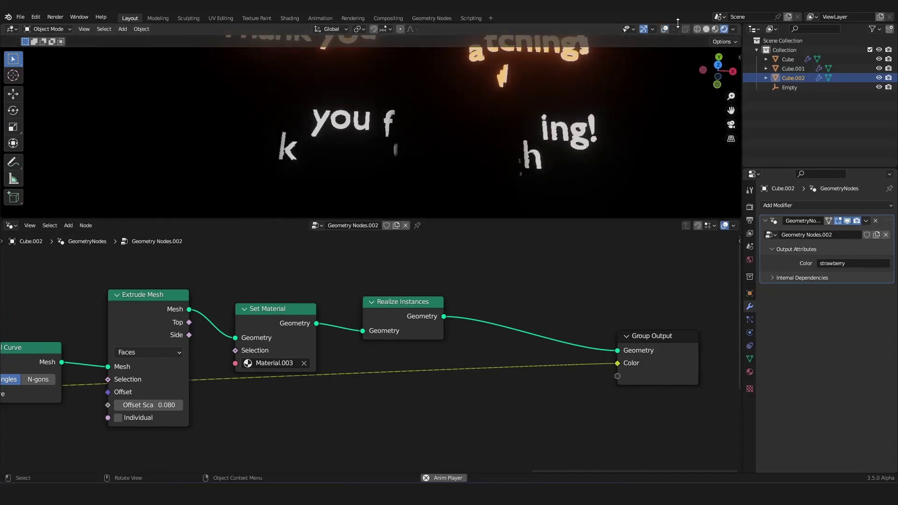
left_click(665, 29)
left_click(10, 225)
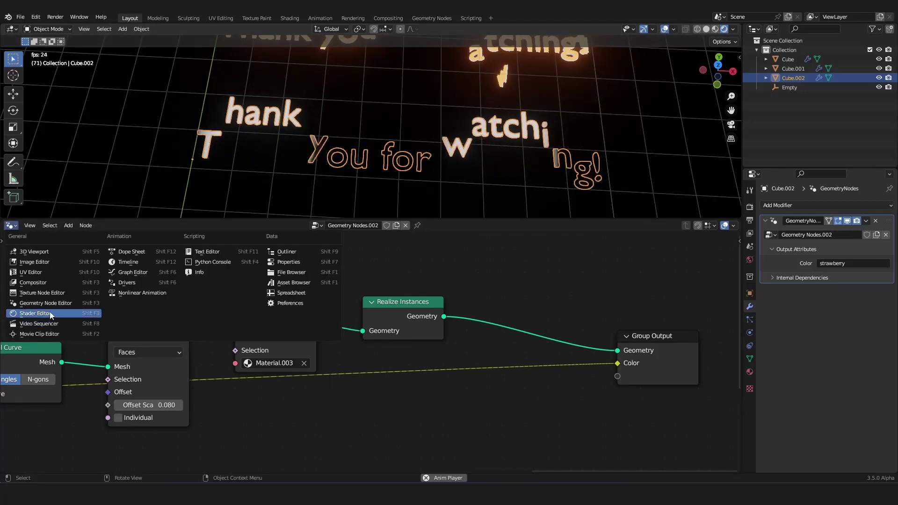
- In the Shader Editor, insert a ColorRamp on the Attribute link and wire its Color into Emission
left_click(35, 313)
key("Home")
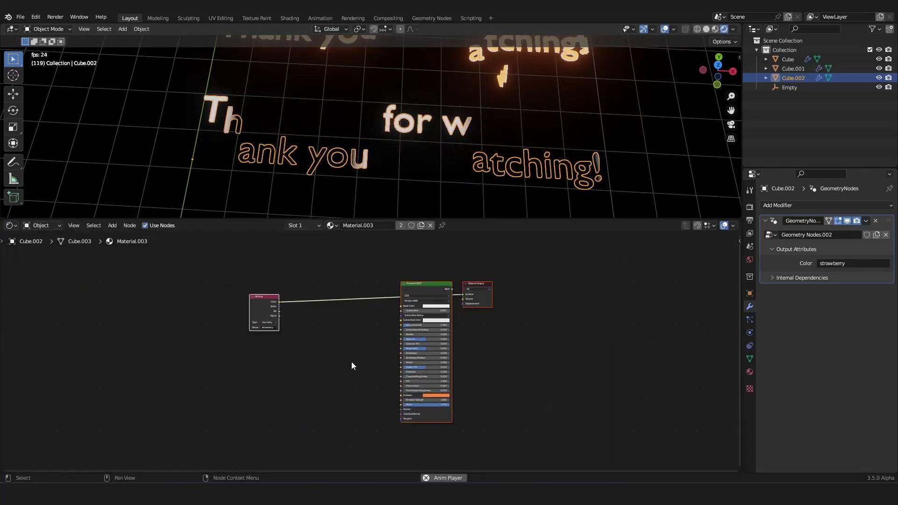
scroll(351, 361, "up", 3)
key("shift+a")
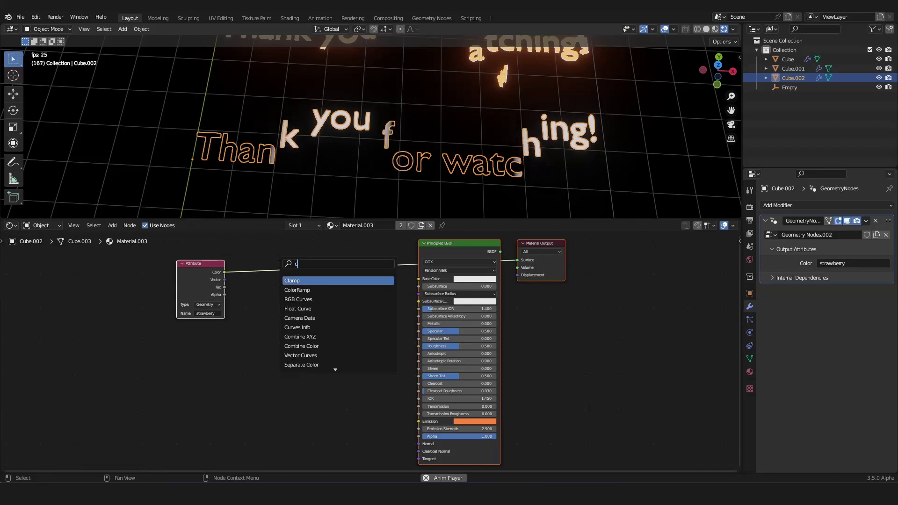
type("colo")
key("Return")
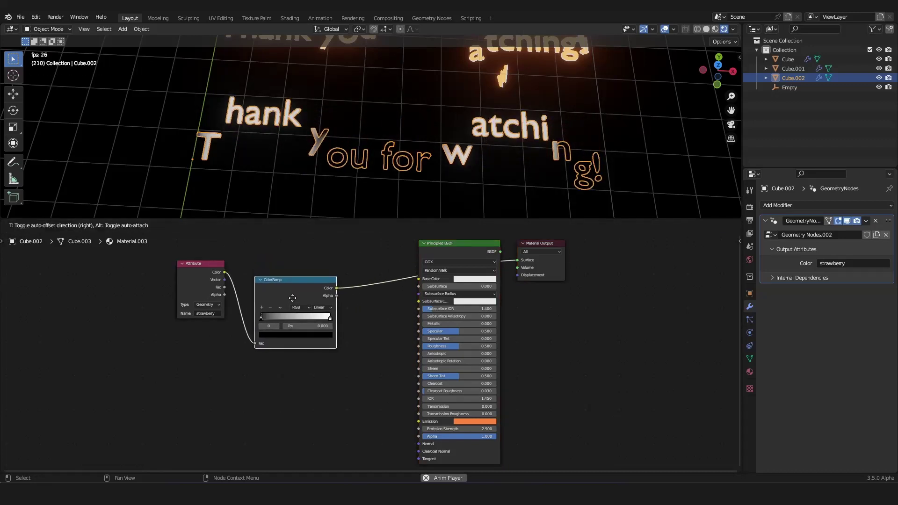
left_click(325, 298)
left_click_drag(412, 416, 422, 418)
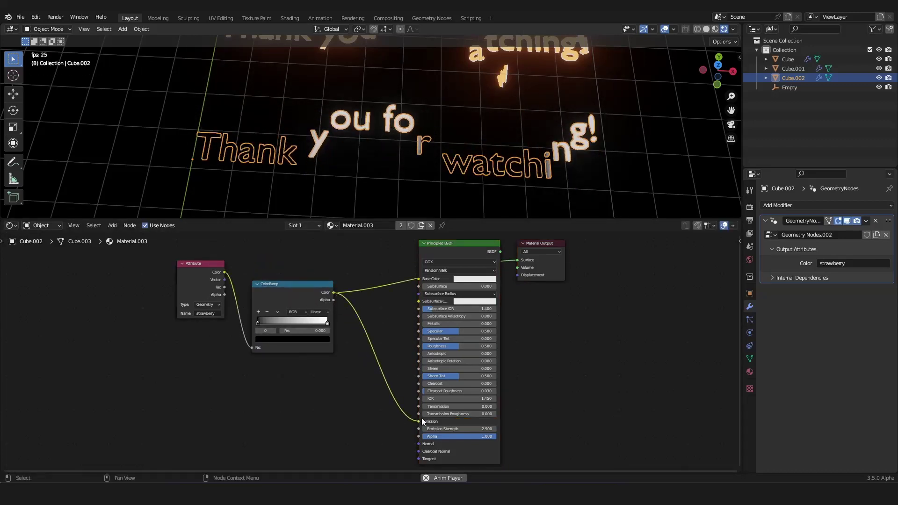
- Set the ColorRamp to Ease interpolation with a cyan first stop and a salmon-orange second stop
scroll(288, 319, "up", 3)
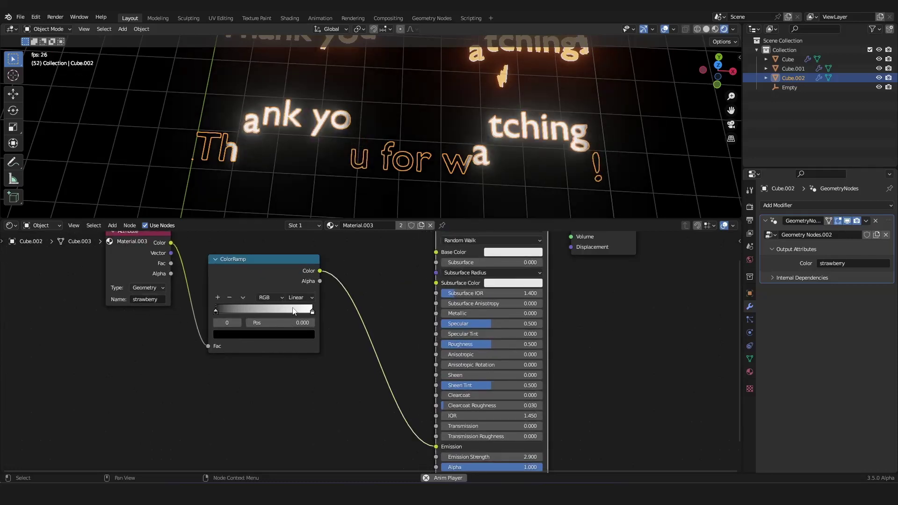
left_click(299, 298)
left_click(300, 307)
left_click(240, 334)
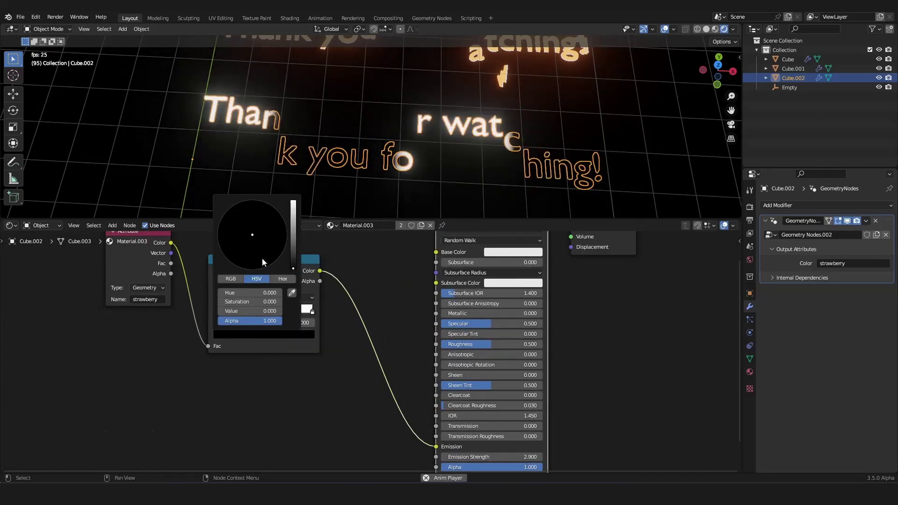
left_click_drag(292, 261, 293, 201)
left_click_drag(252, 237, 260, 204)
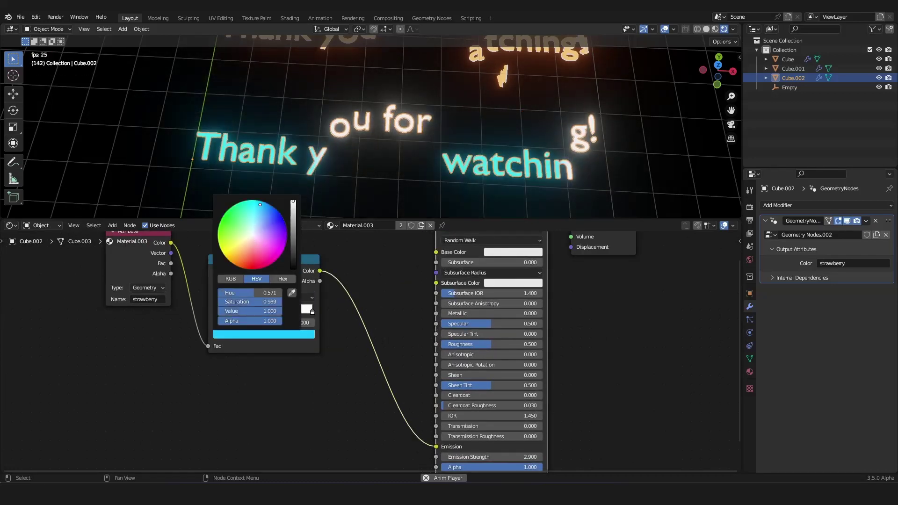
left_click(313, 312)
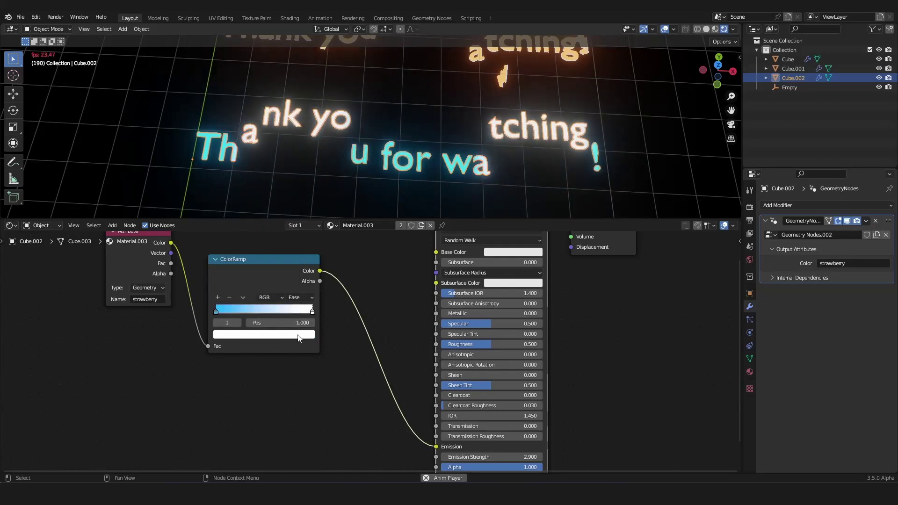
left_click(300, 335)
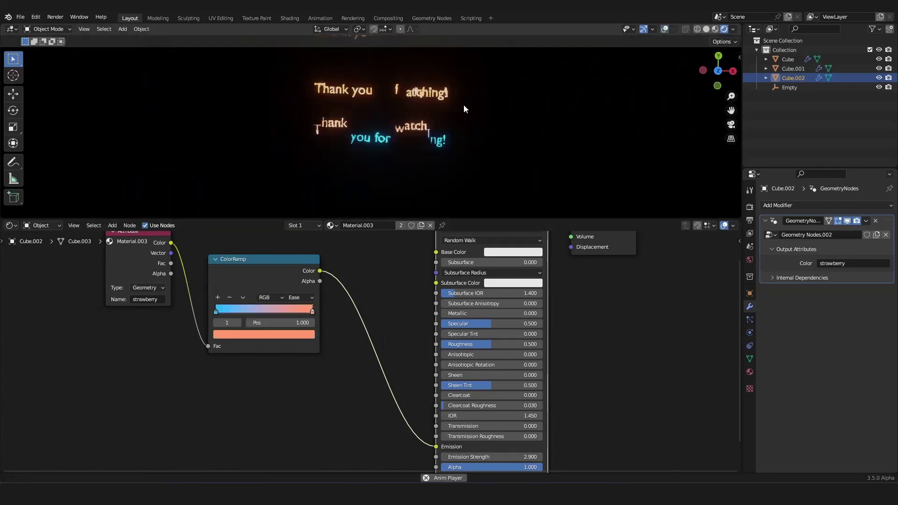
middle_click_drag(464, 106, 450, 146, "shift")
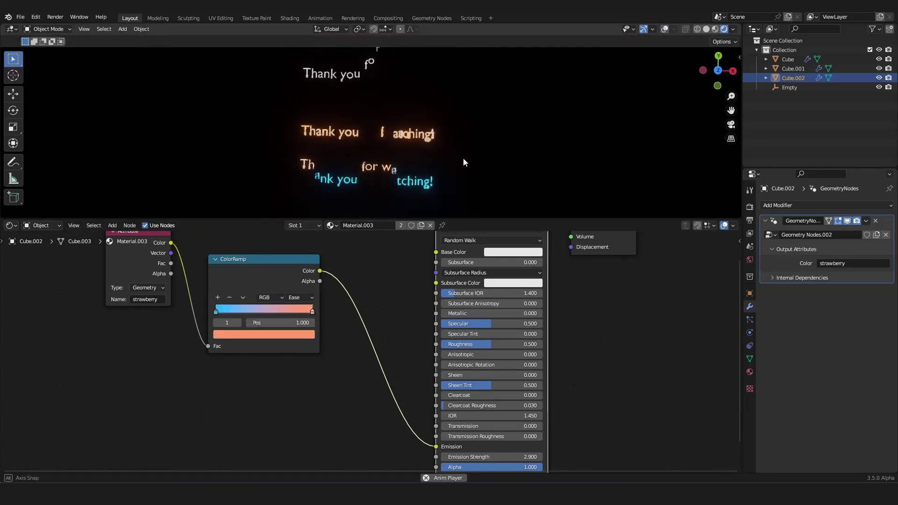
- Tilt the view, turn the viewport overlays back on, and select the Empty beside the text
middle_click_drag(462, 109, 461, 103)
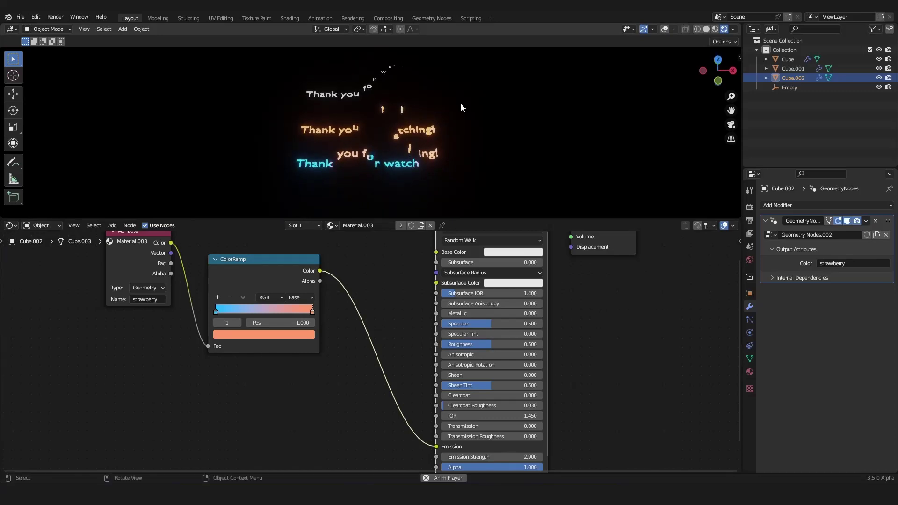
scroll(461, 103, "up", 2)
left_click(664, 29)
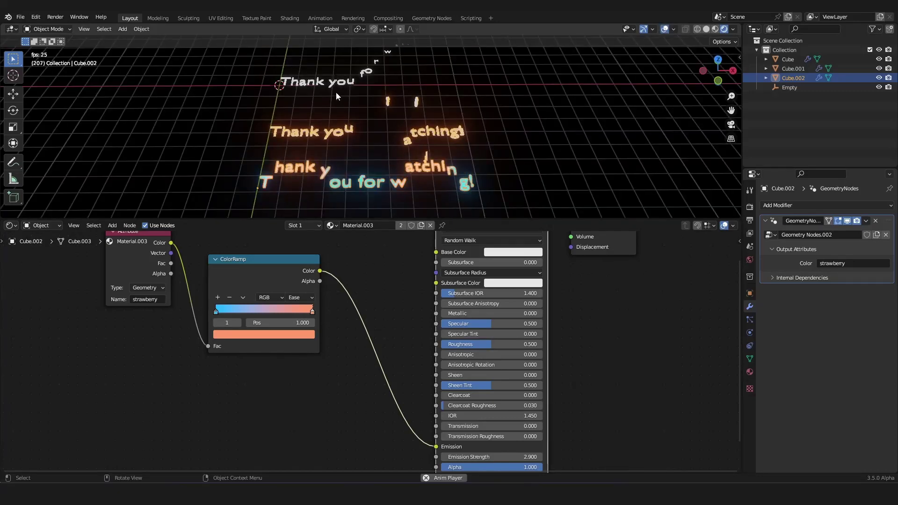
left_click(336, 91)
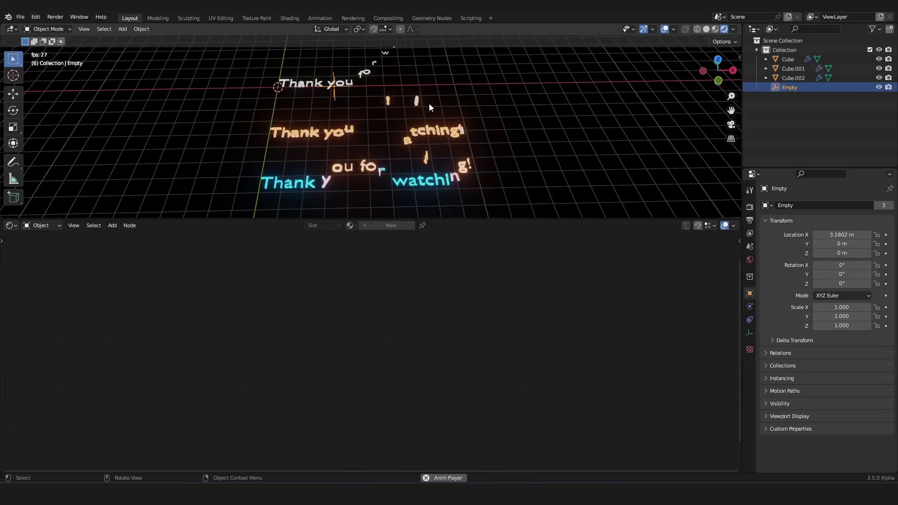
key("g")
key("x")
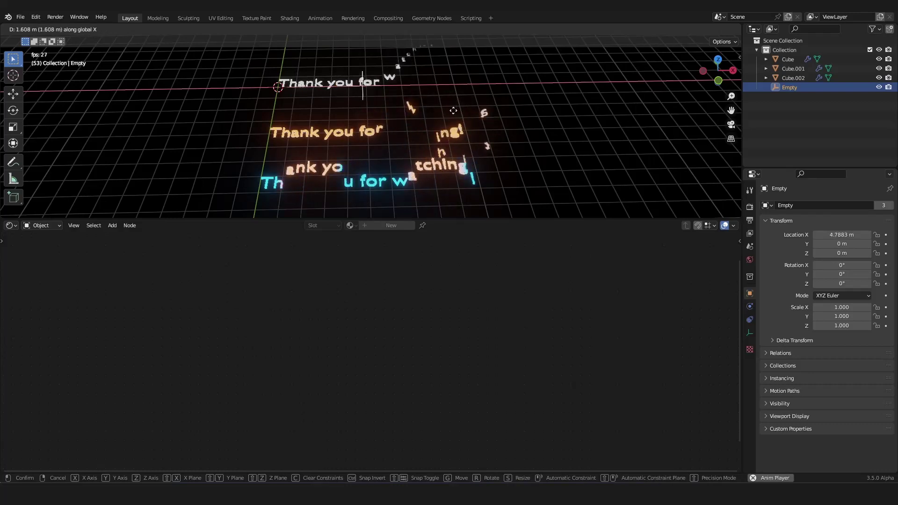
right_click(358, 163)
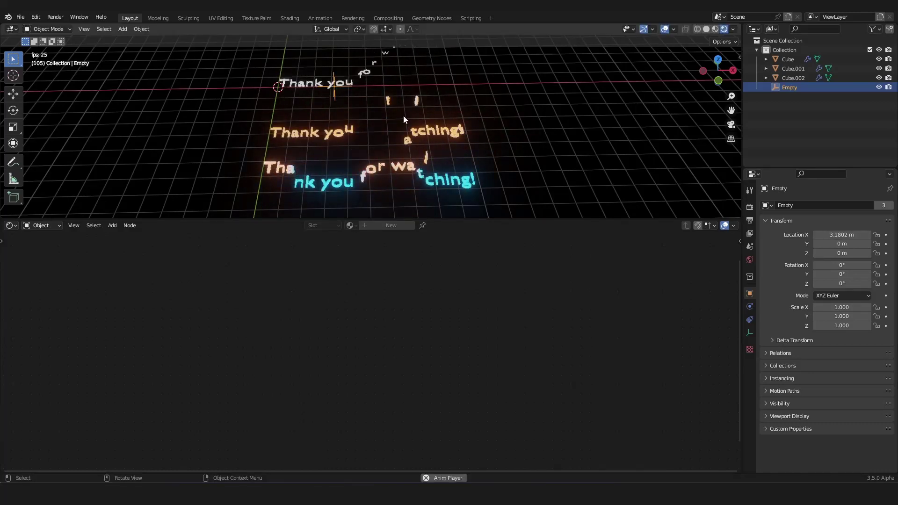
middle_click_drag(403, 115, 422, 85)
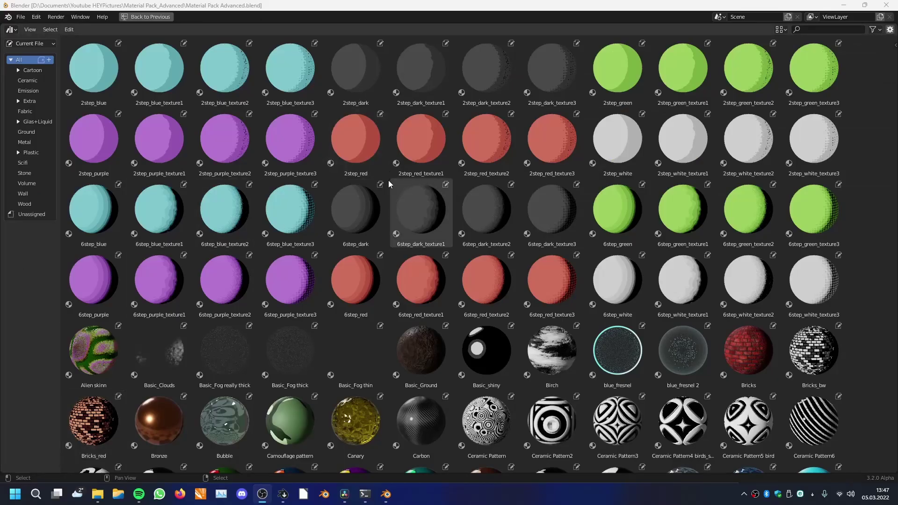
middle_click_drag(388, 179, 331, 426)
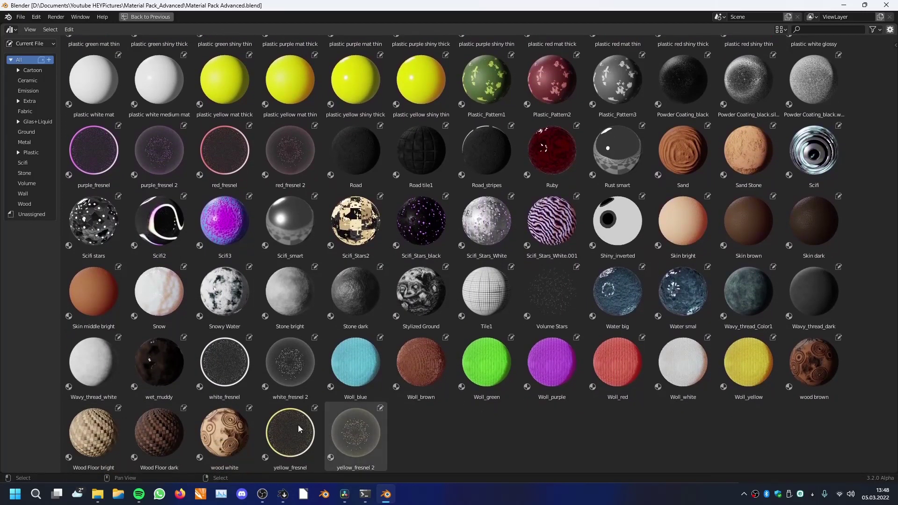